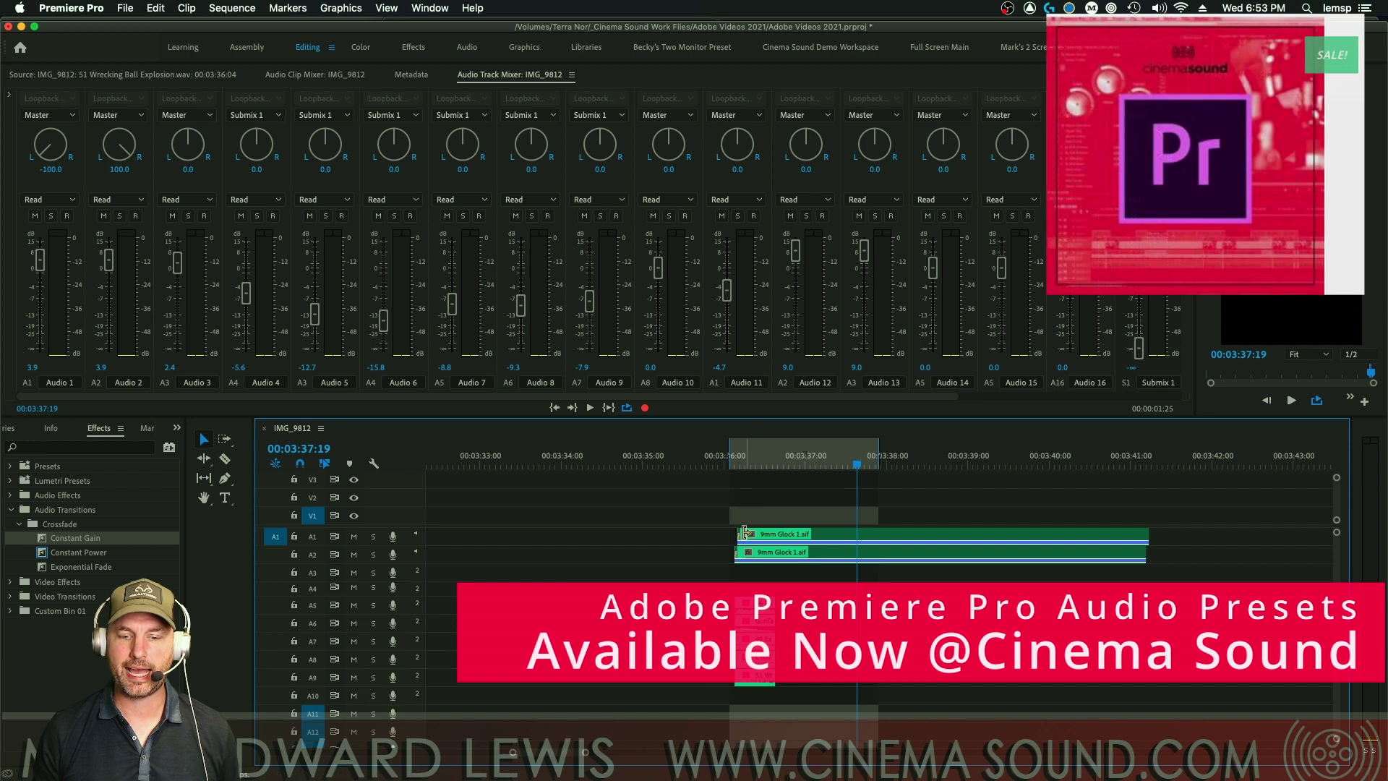
Solo the two 9mm Glock tracks A1 and A2, play them, and zoom in to compare the clip starts
left_click(373, 536)
left_click(373, 554)
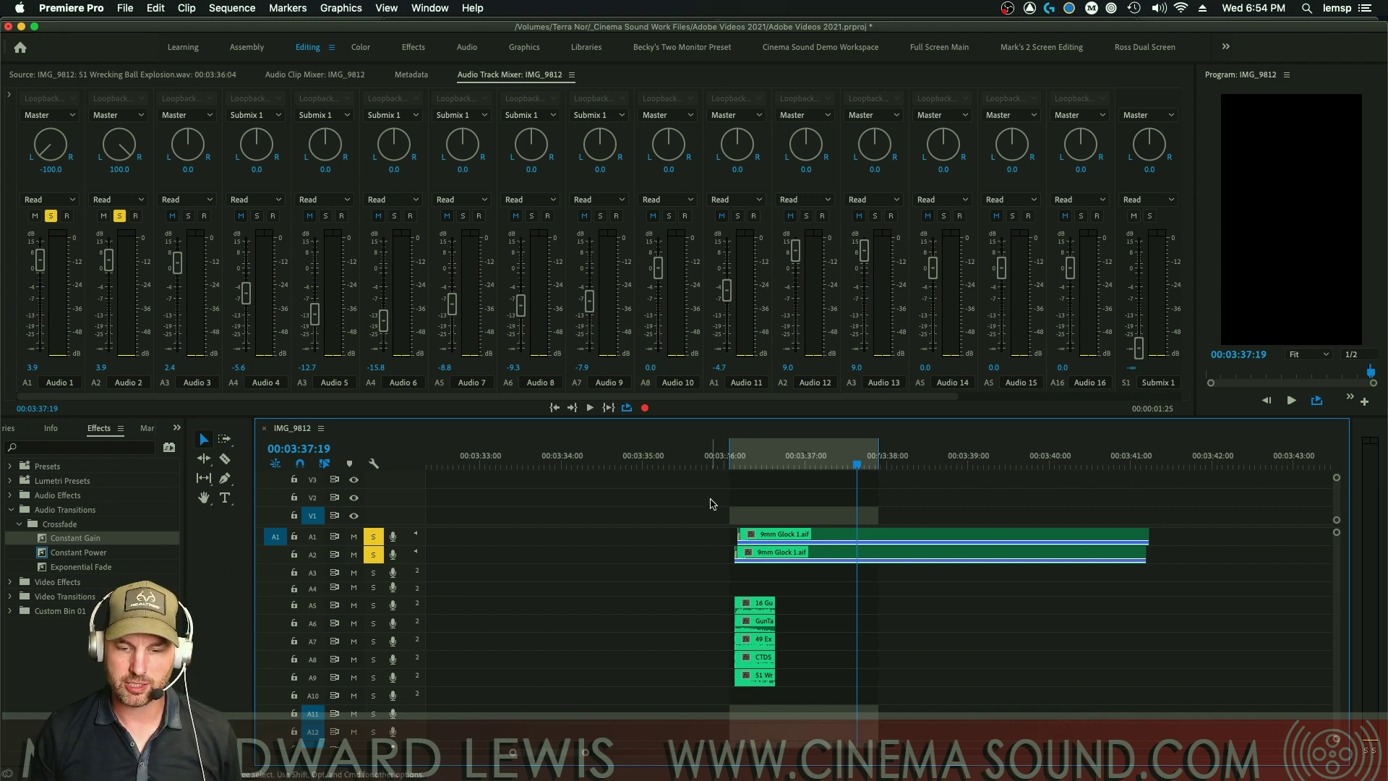
key("space")
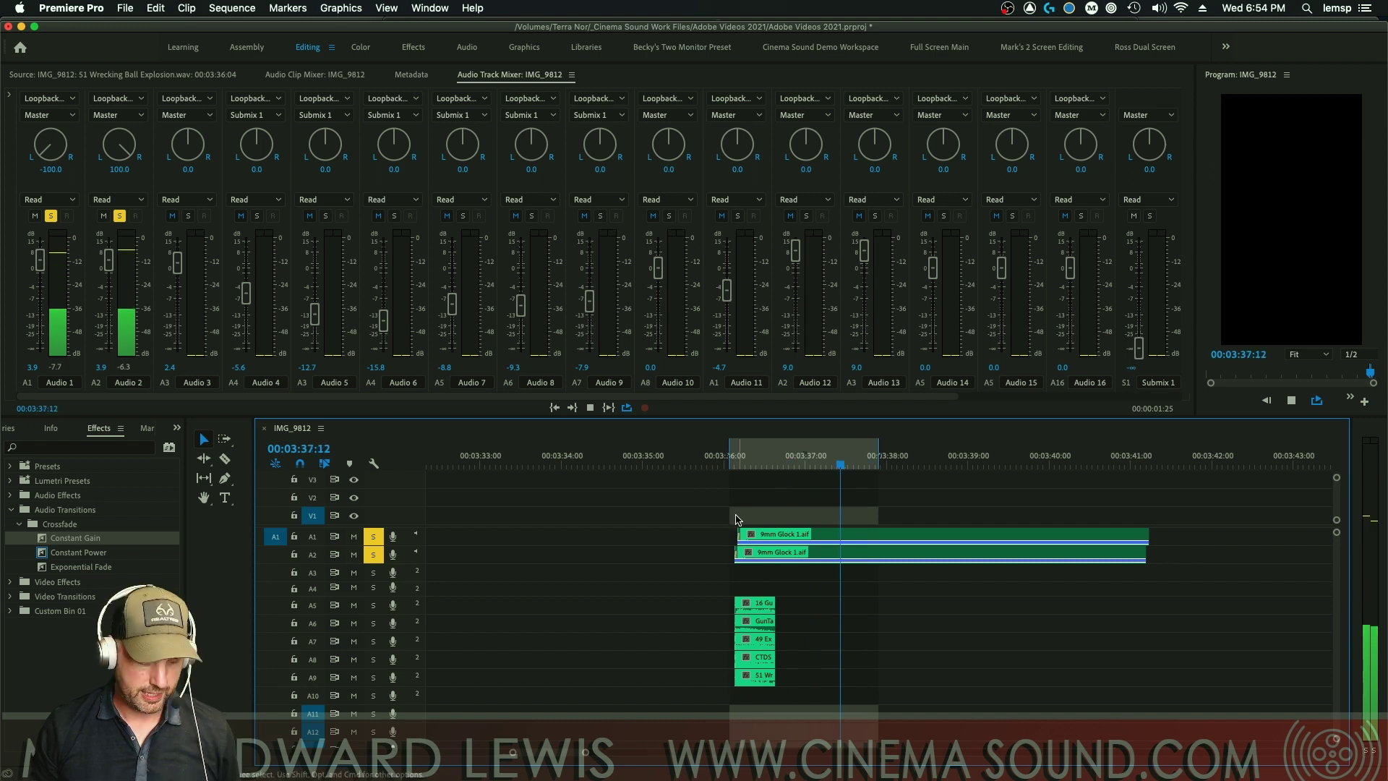
key("space")
key("=")
key("=")
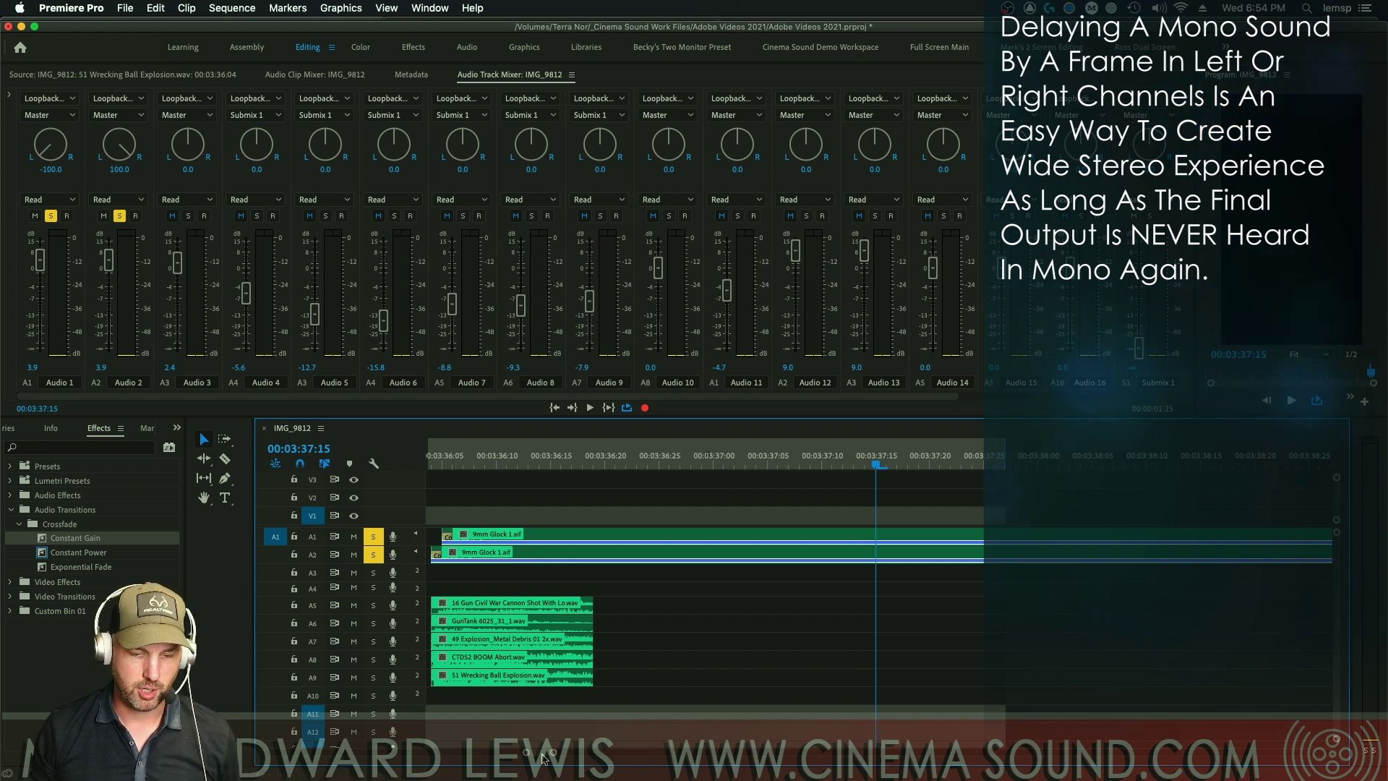
scroll(578, 730, "left", 3)
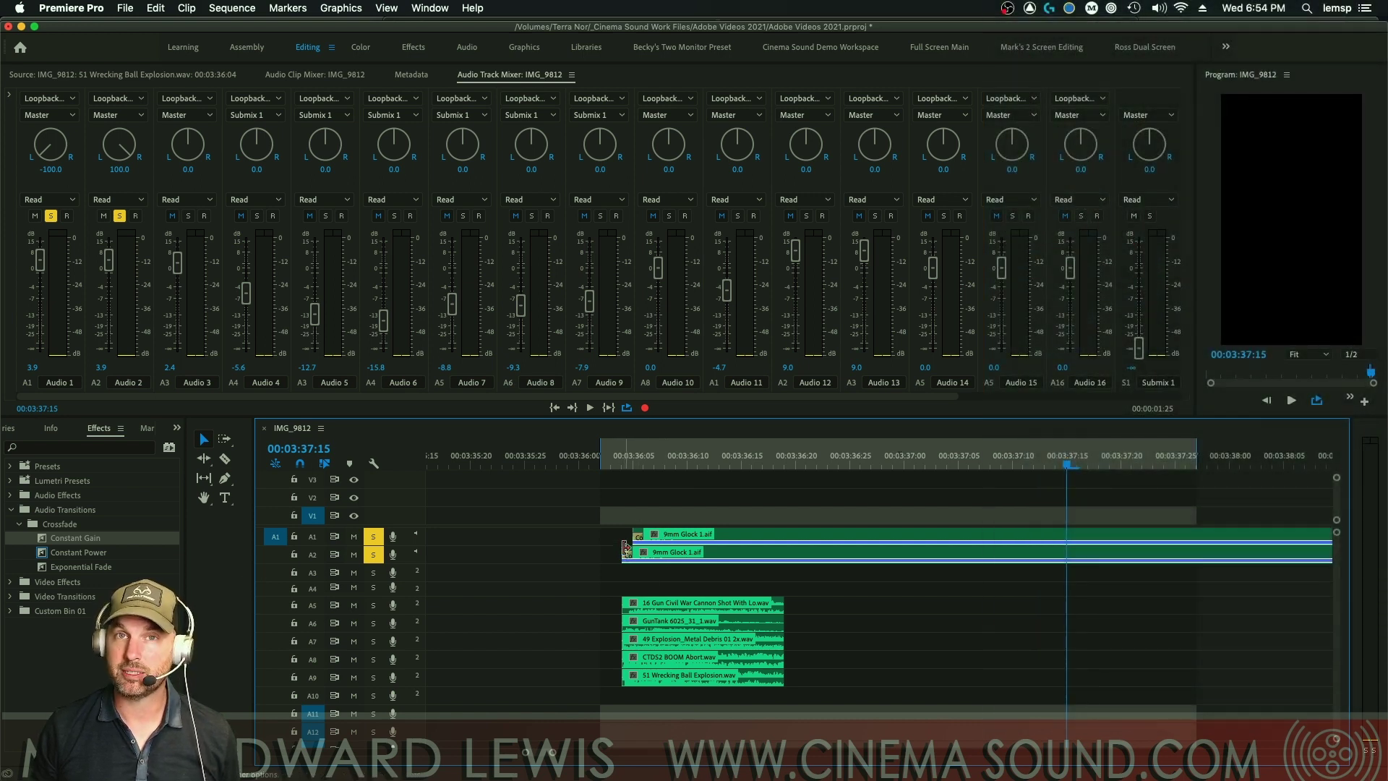
Clear the solo on A1 and A2, solo A5, and raise the Audio 5 fader to -9.6 dB during playback
left_click(373, 536)
left_click(373, 555)
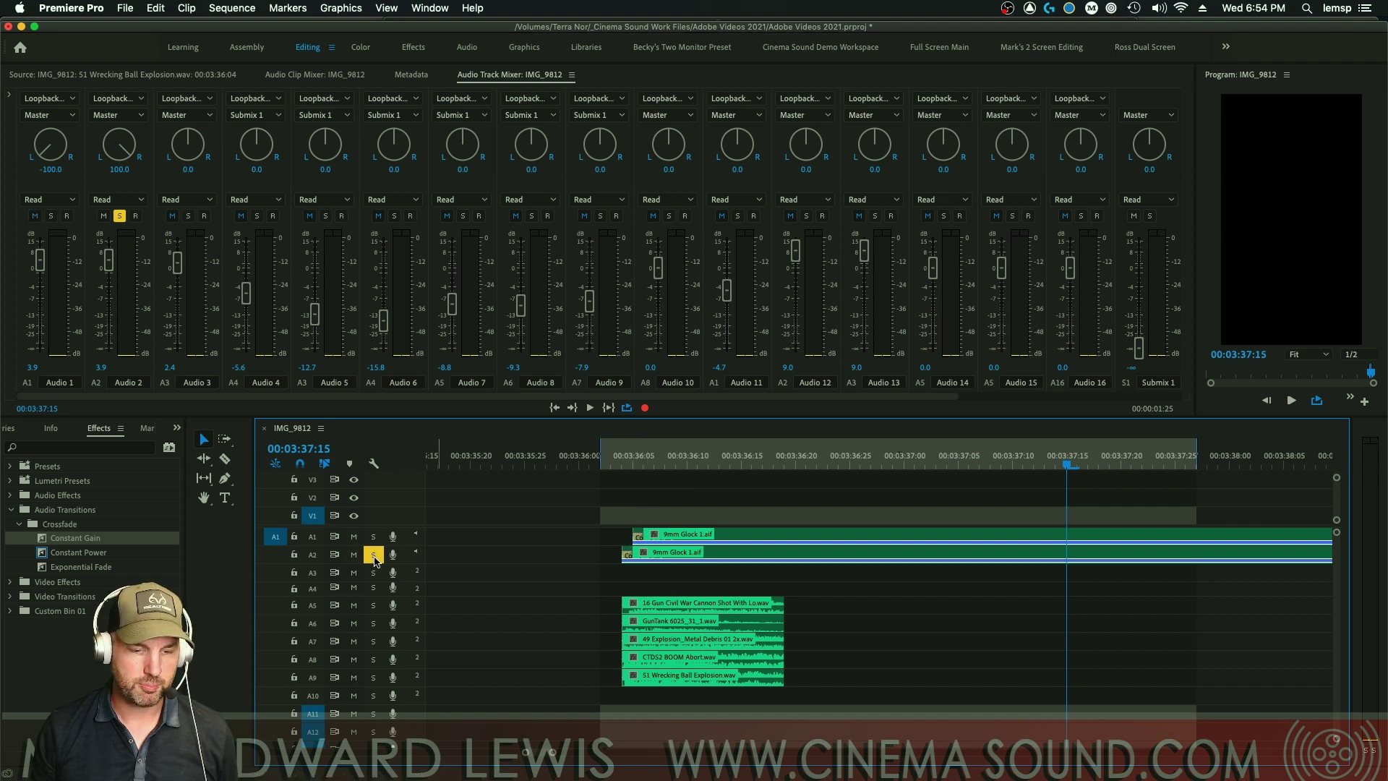
left_click(373, 606)
key("space")
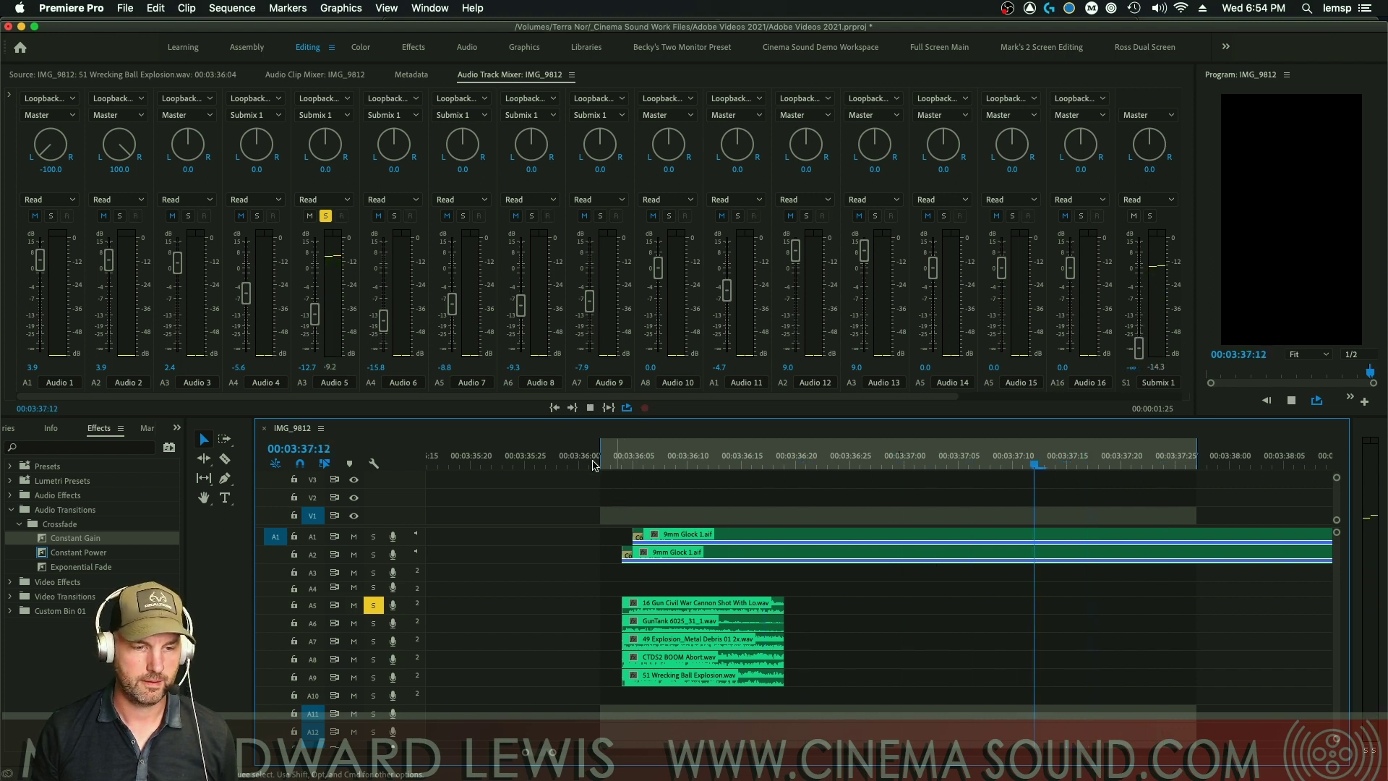
left_click_drag(315, 314, 317, 305)
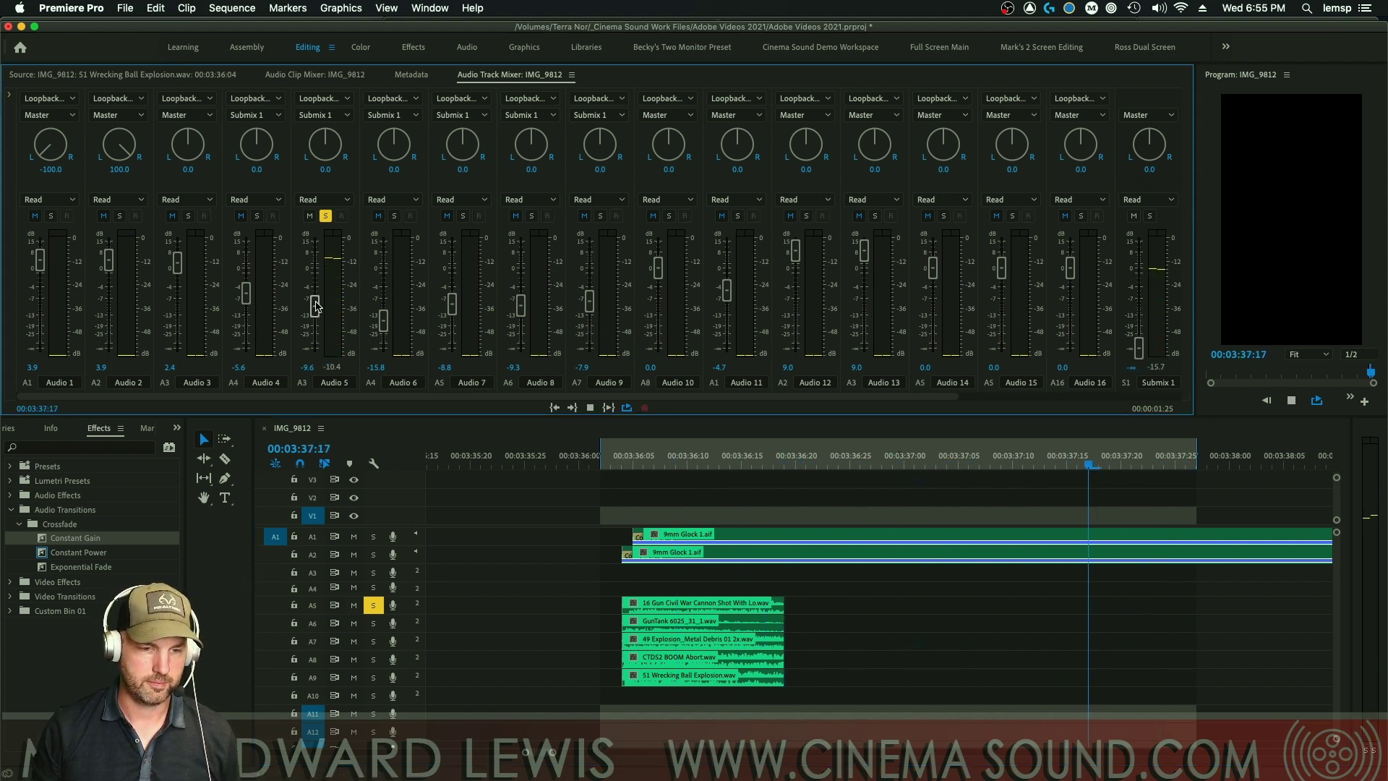
key("space")
Show the track effects, open Audio 5's Single-band Compressor, and audition the track before closing the effect editor
left_click(10, 97)
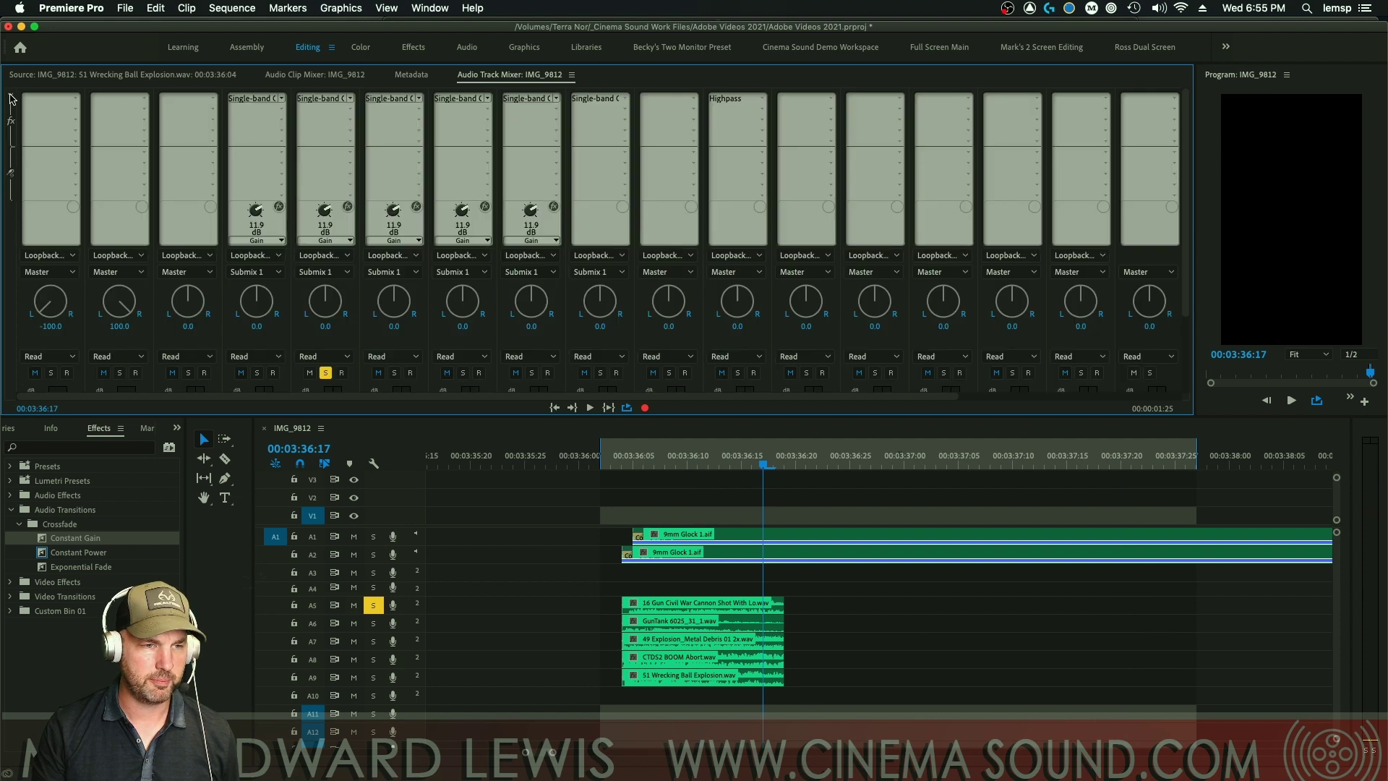
double_click(324, 99)
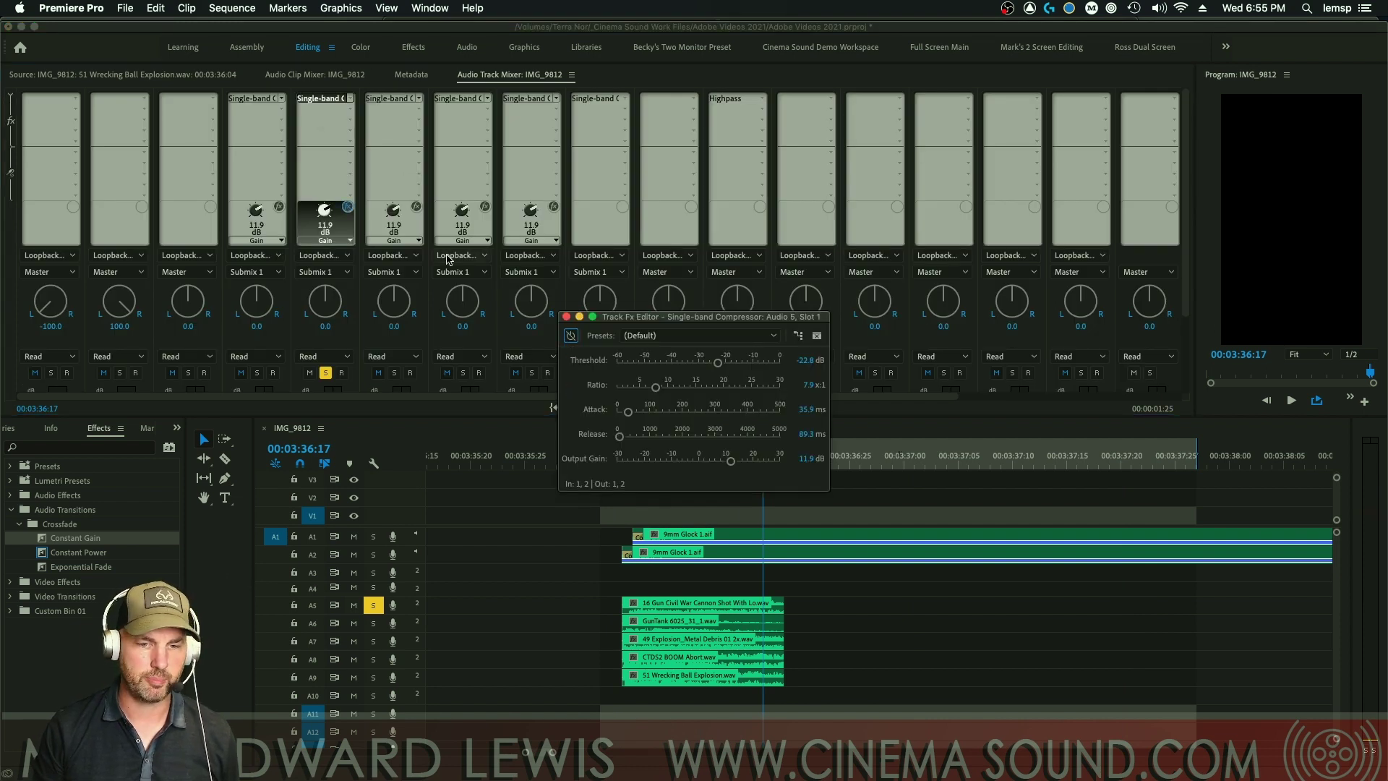
key("space")
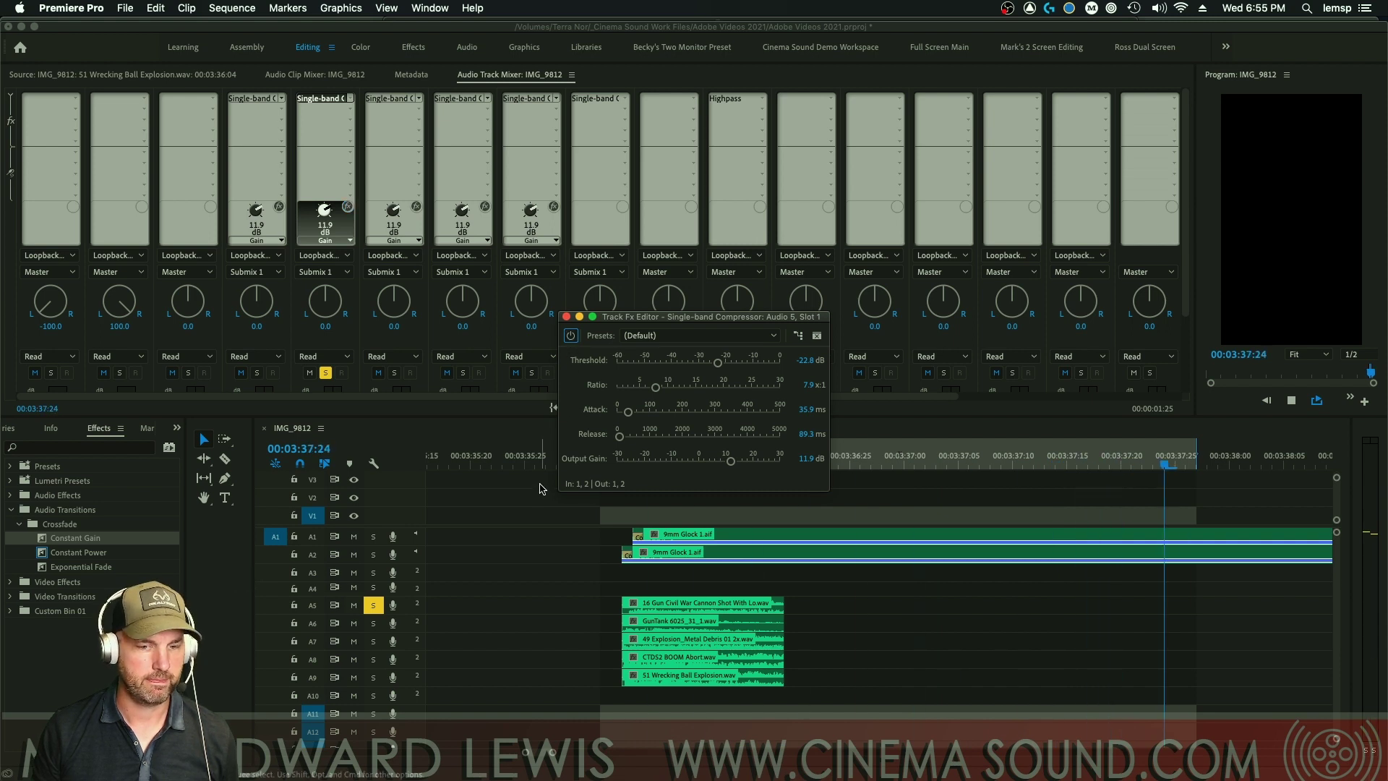
left_click(567, 317)
Audition tracks A6, A7, A8 and A9 one after another in solo during playback
left_click(373, 623)
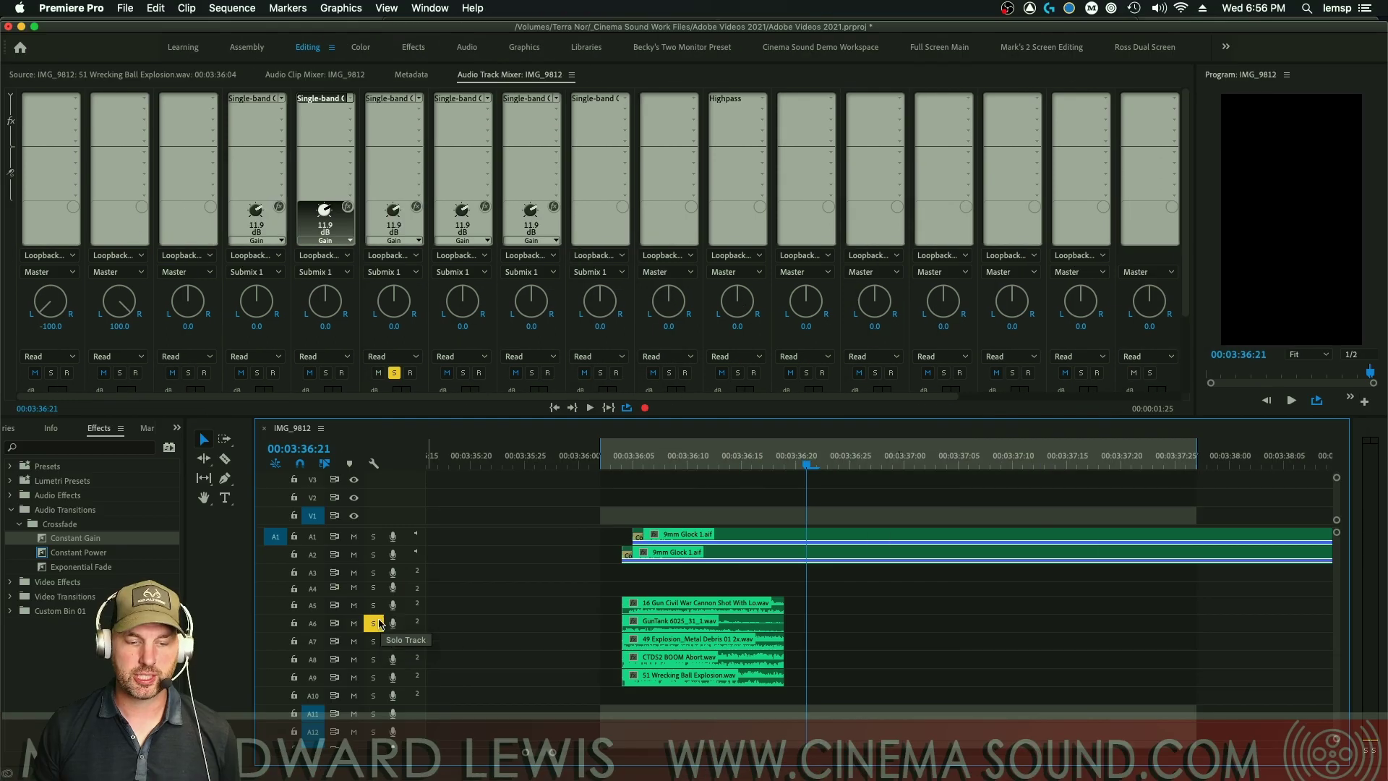
key("space")
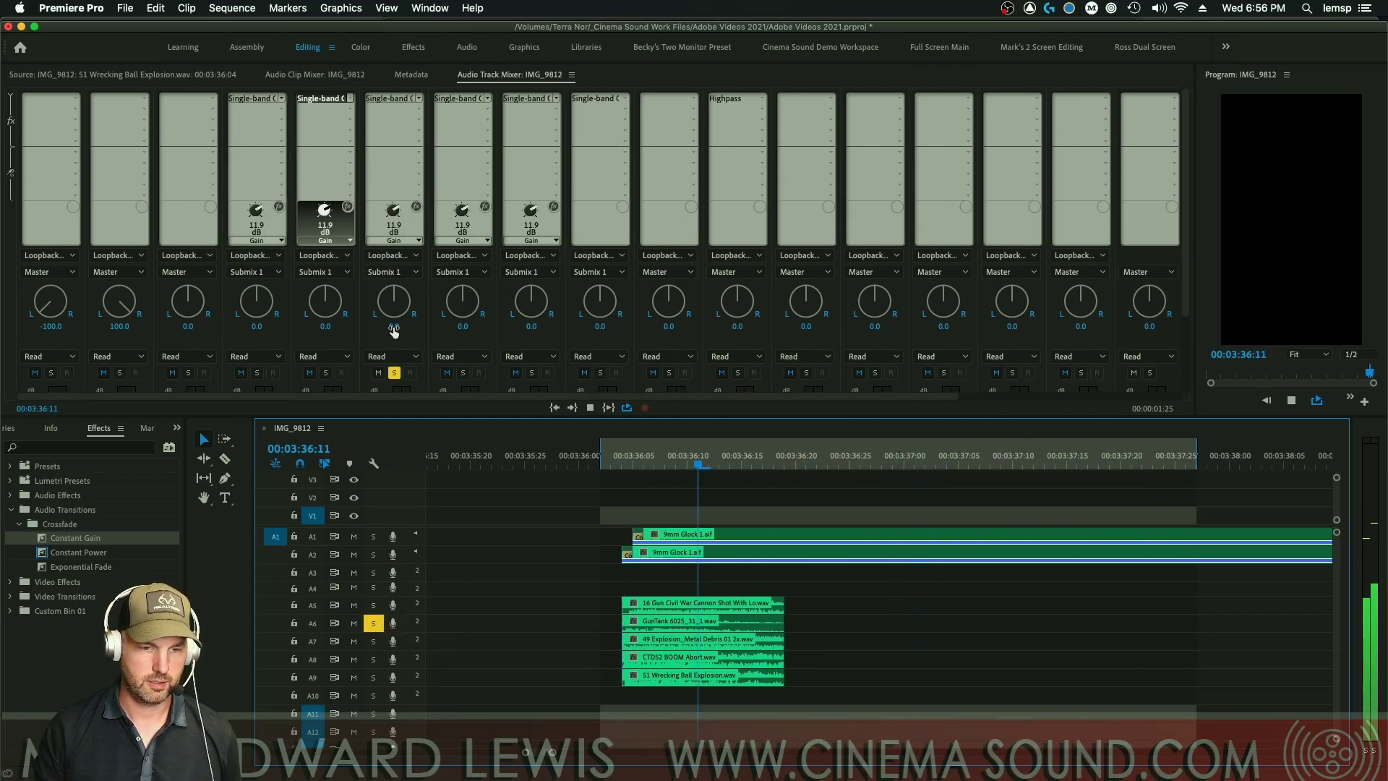
scroll(376, 361, "down", 3)
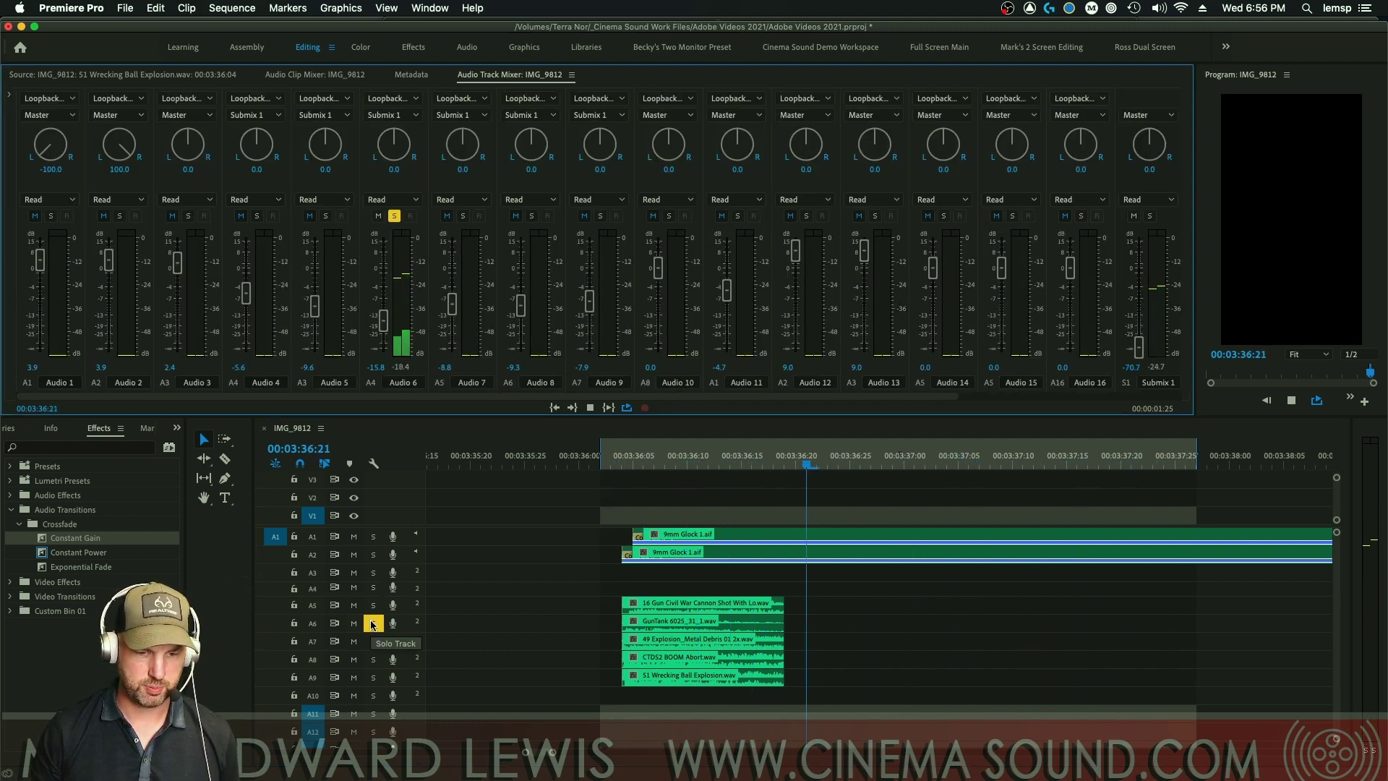
left_click(373, 624)
left_click(373, 641)
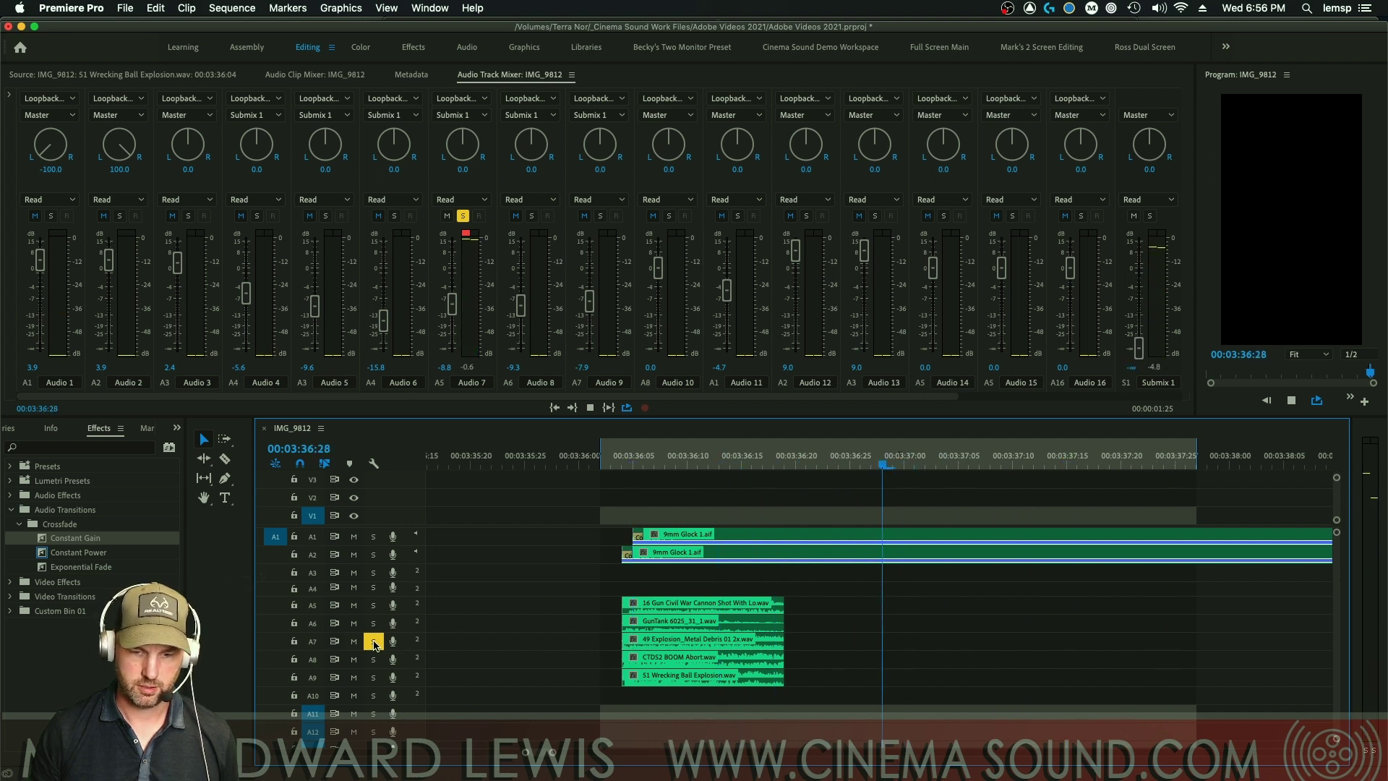
left_click(373, 641)
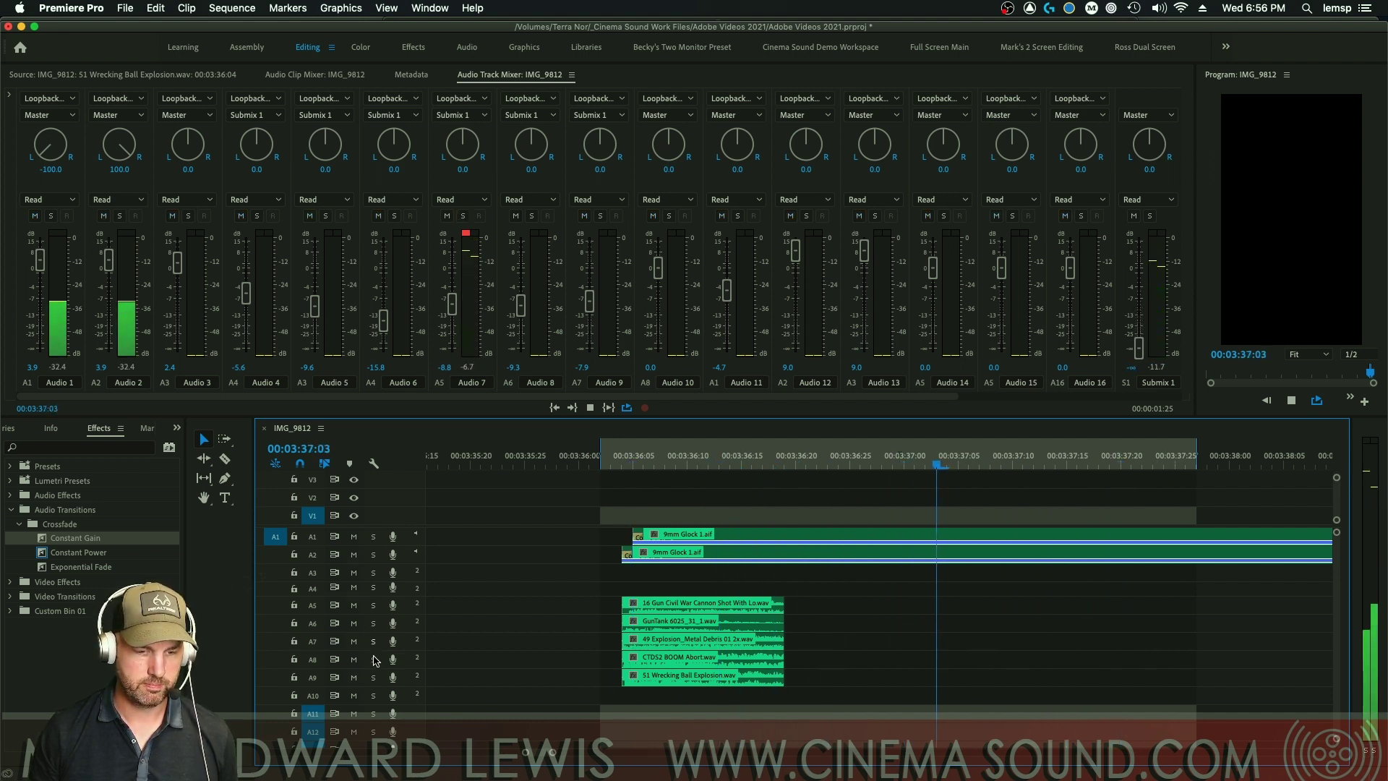
left_click(373, 659)
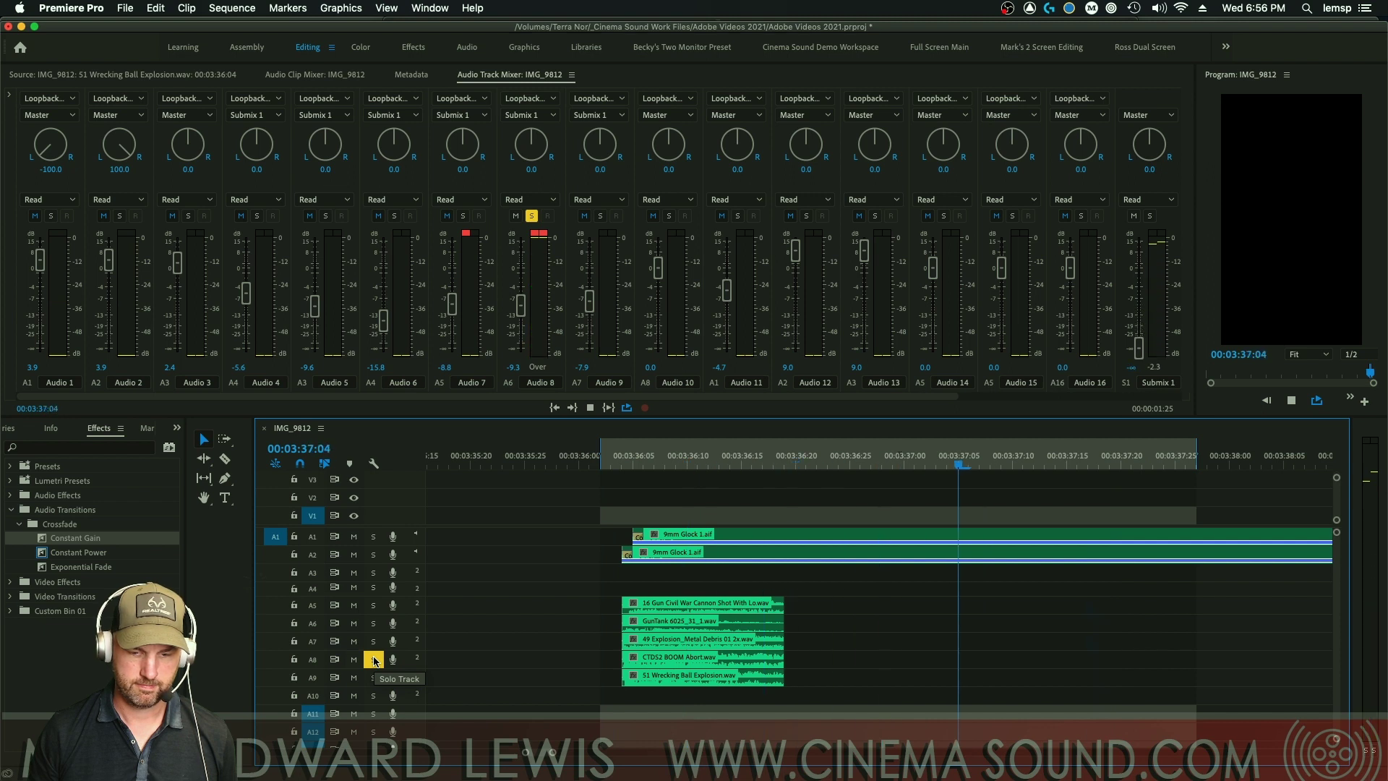
left_click(373, 678)
left_click(373, 659)
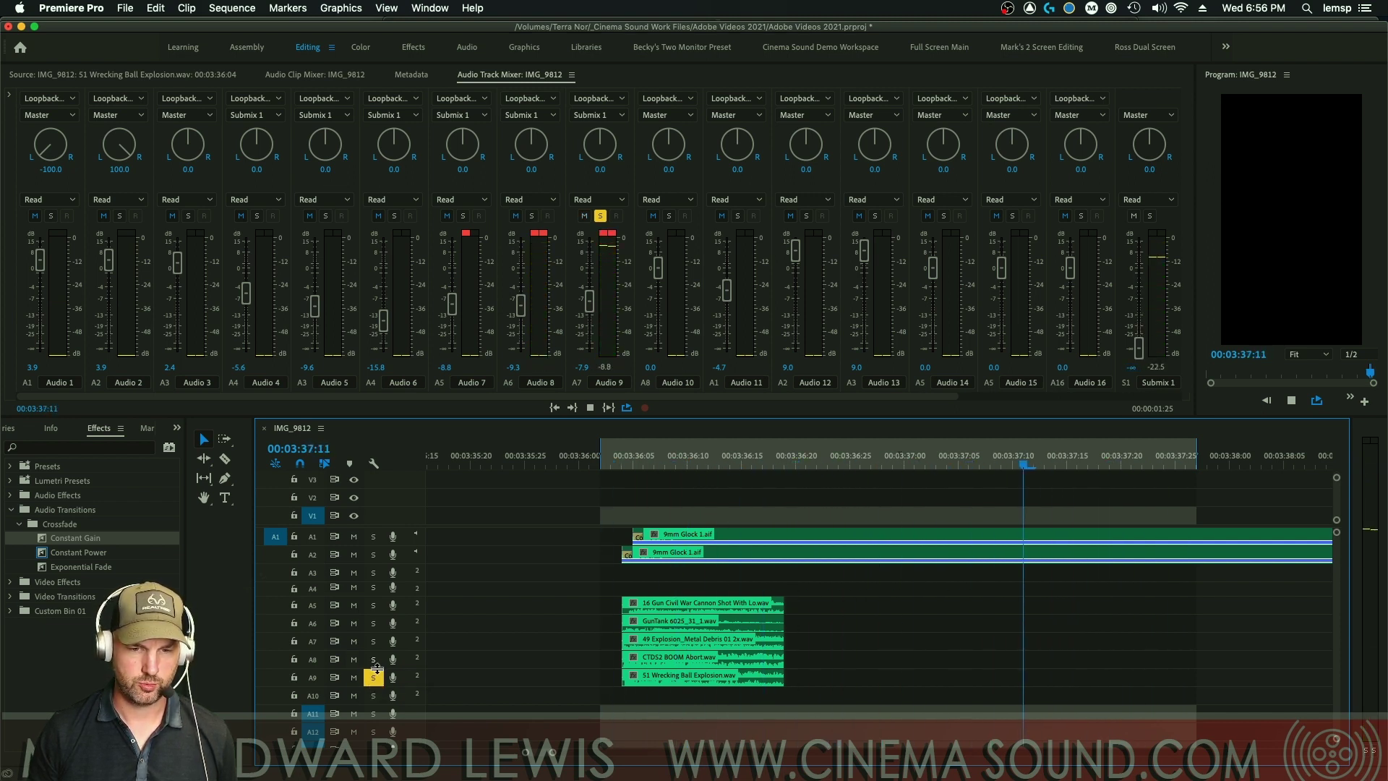
Solo A8, A7 and A6 along with A9, and raise the Audio 6 fader to -7.2 dB
left_click(373, 659)
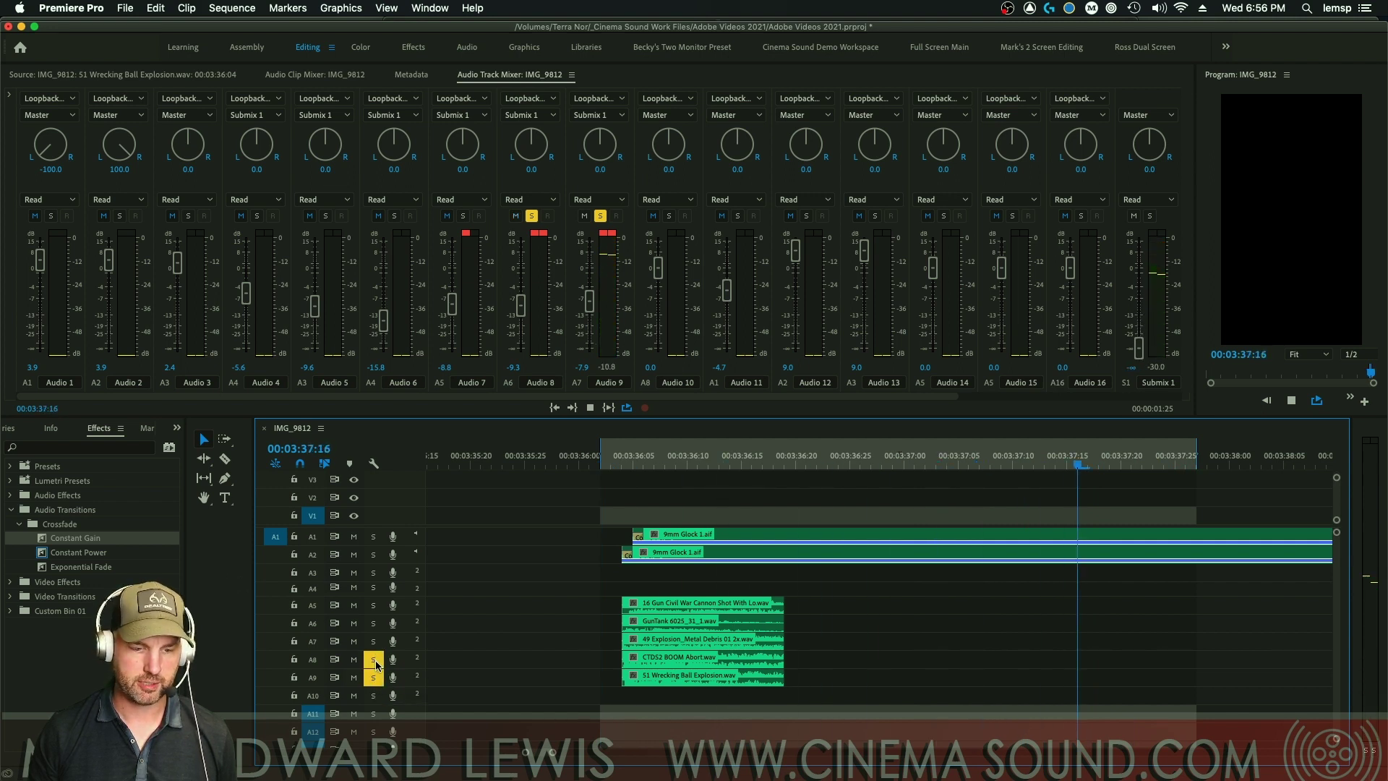
left_click(373, 641)
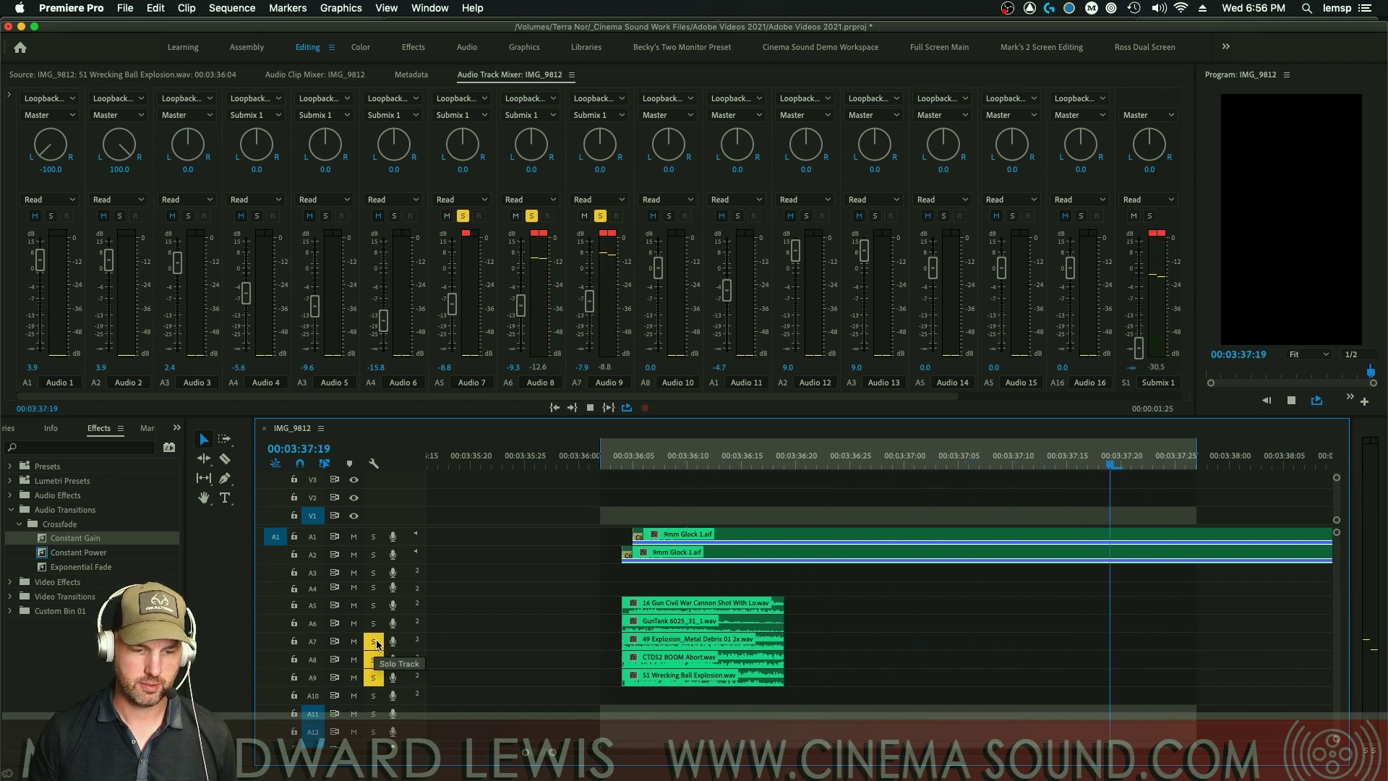
left_click(373, 623)
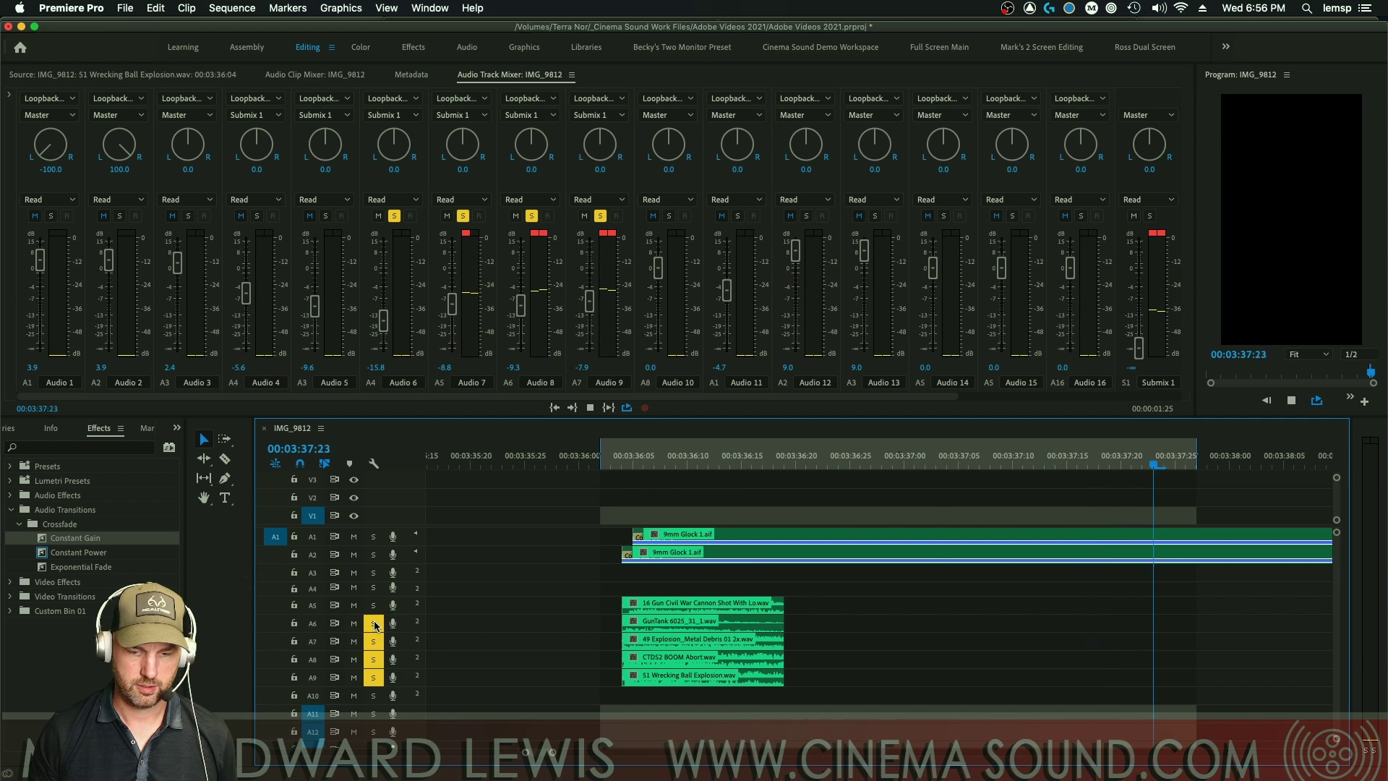
mouse_move(384, 320)
left_mouse_down()
mouse_move(391, 285)
mouse_move(388, 302)
left_mouse_up()
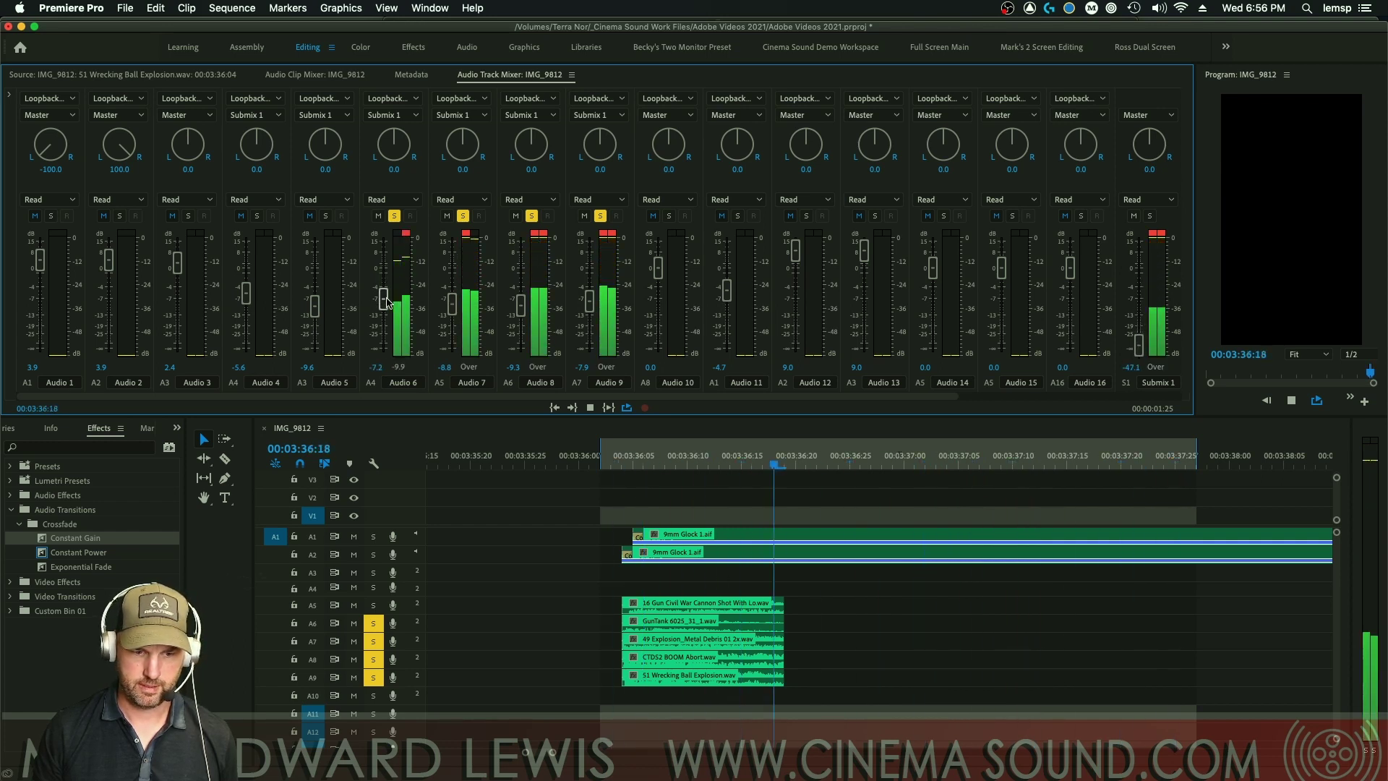
Add A5 to the solo group and set the faders: Audio 5 to -7.5, Audio 7 to -9.8, Audio 8 to -10.4, Audio 9 to -9.8 dB
left_click(373, 606)
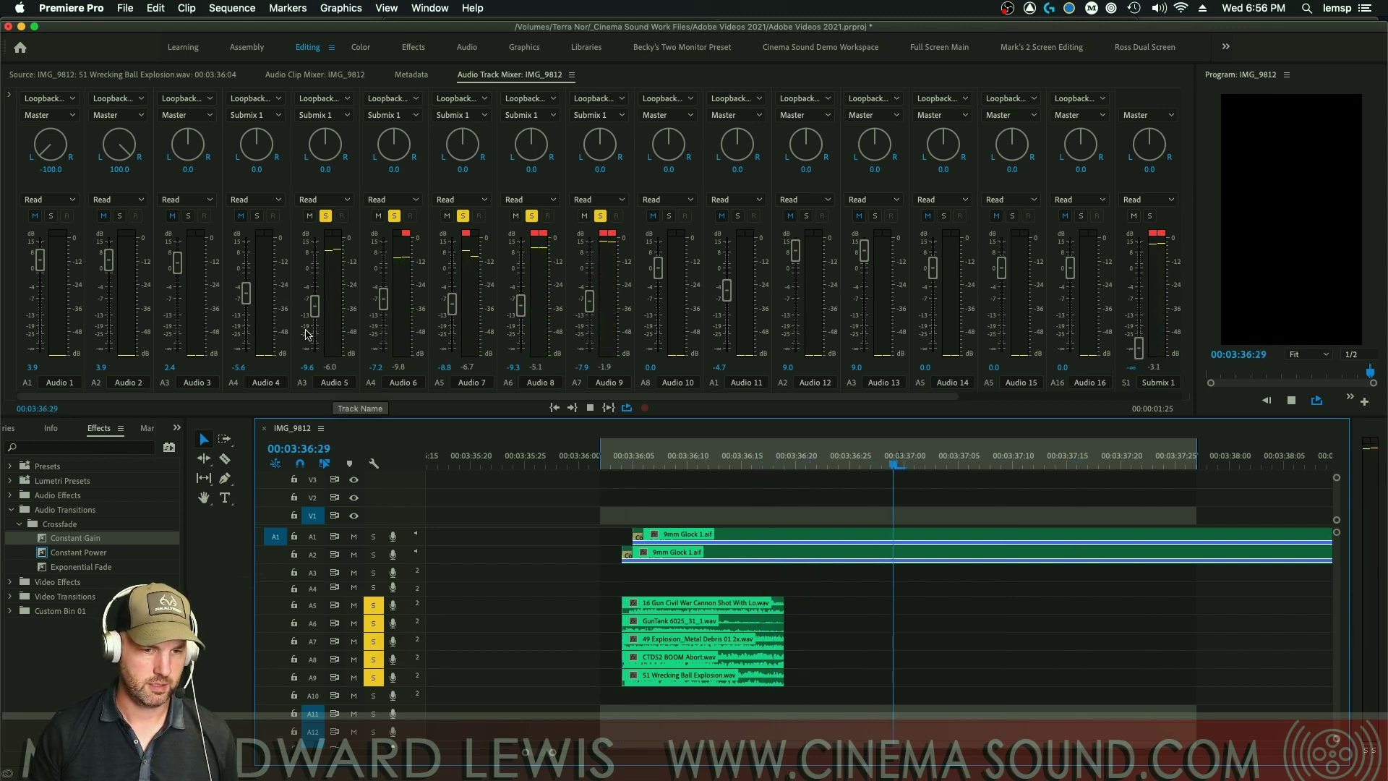
left_click_drag(315, 309, 315, 303)
left_click_drag(521, 304, 589, 306)
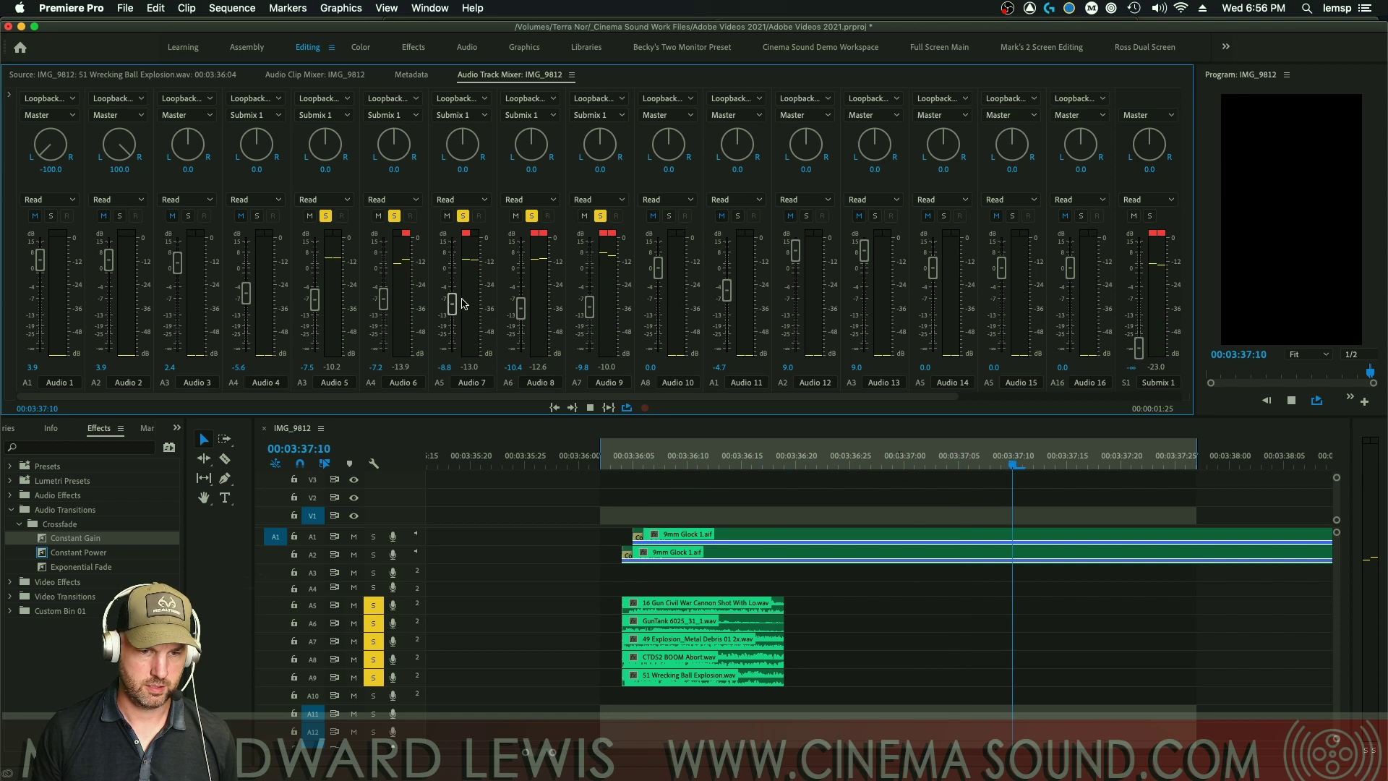
left_click_drag(454, 309, 454, 315)
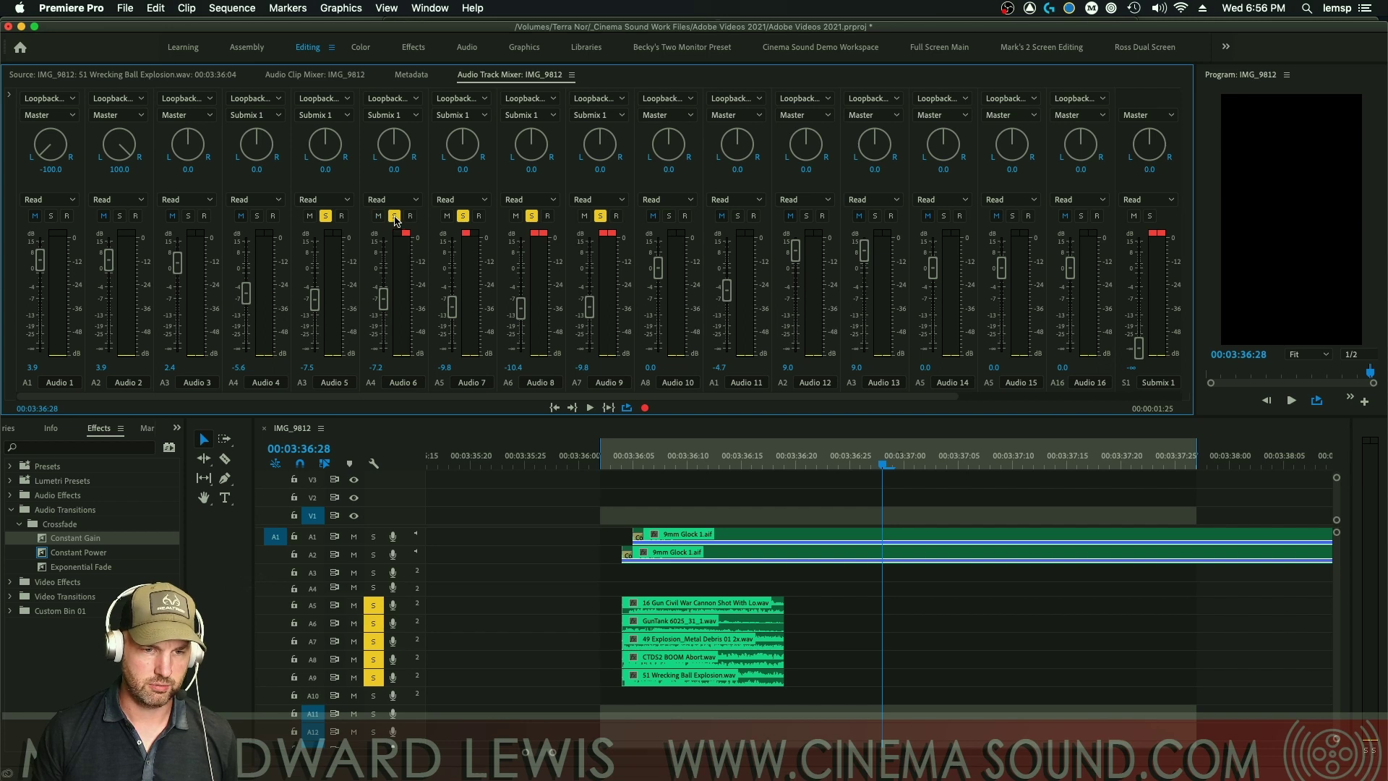
Turn off solo on Audio 5 through Audio 9 and solo Submix 1 instead
left_click(395, 217)
left_click(326, 216)
left_click(462, 216)
left_click(531, 216)
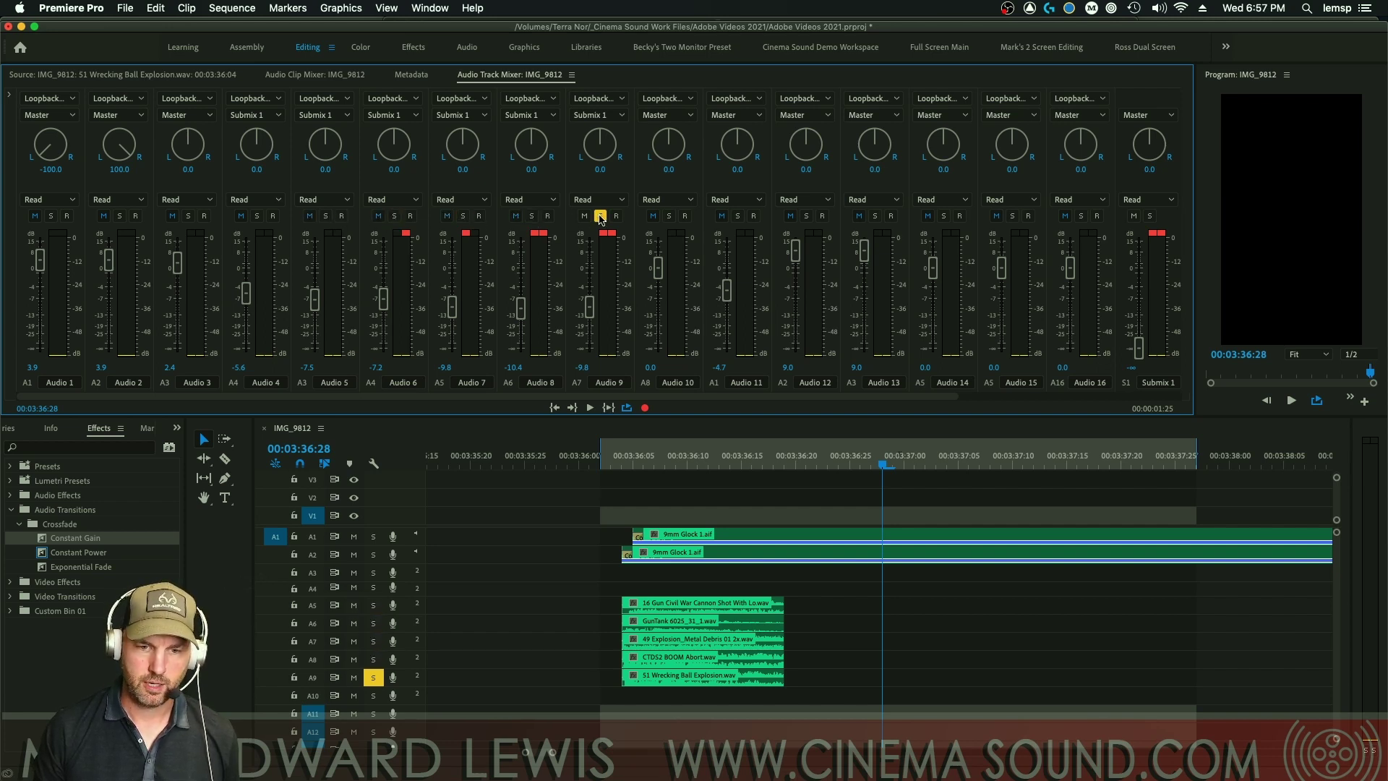
left_click(600, 217)
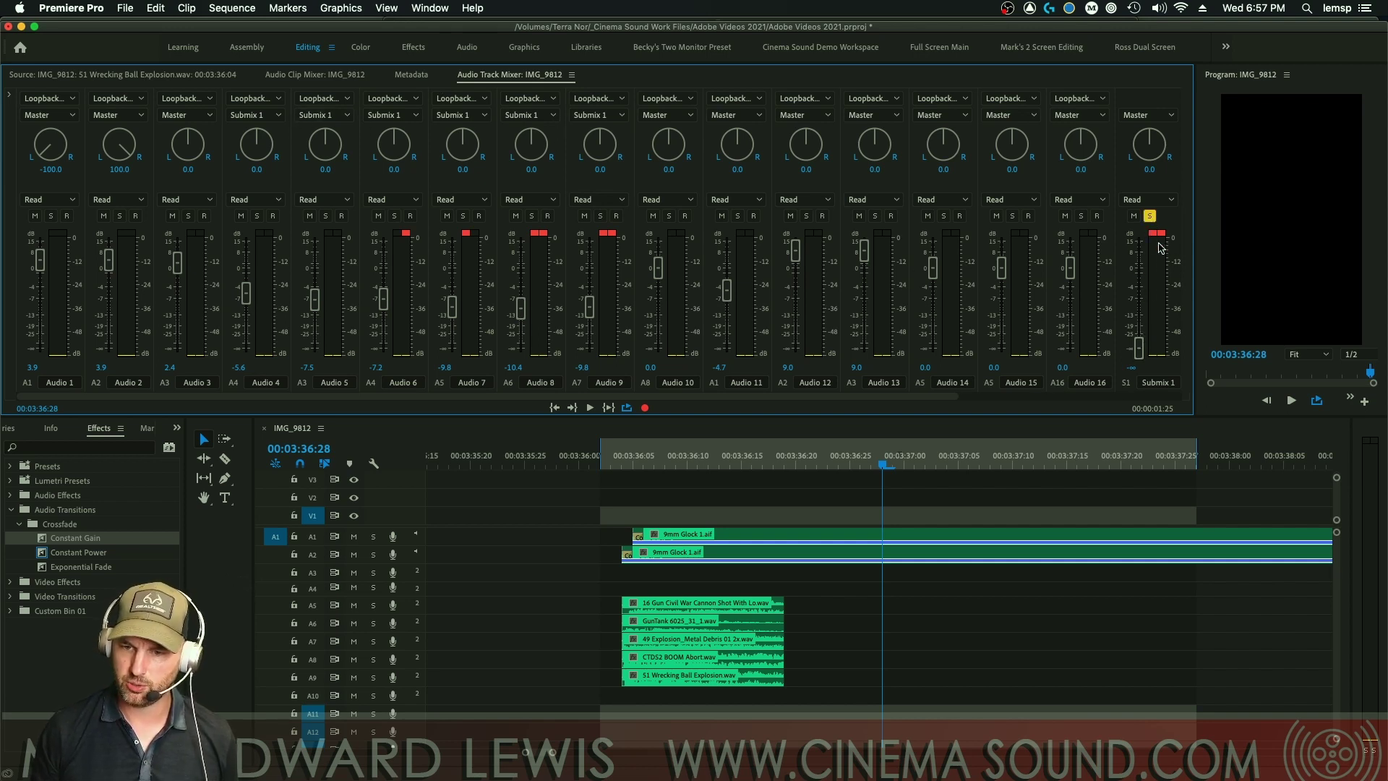
Mute tracks A1 and A2 and audition the soloed Submix 1
left_click_drag(1341, 557, 1329, 600)
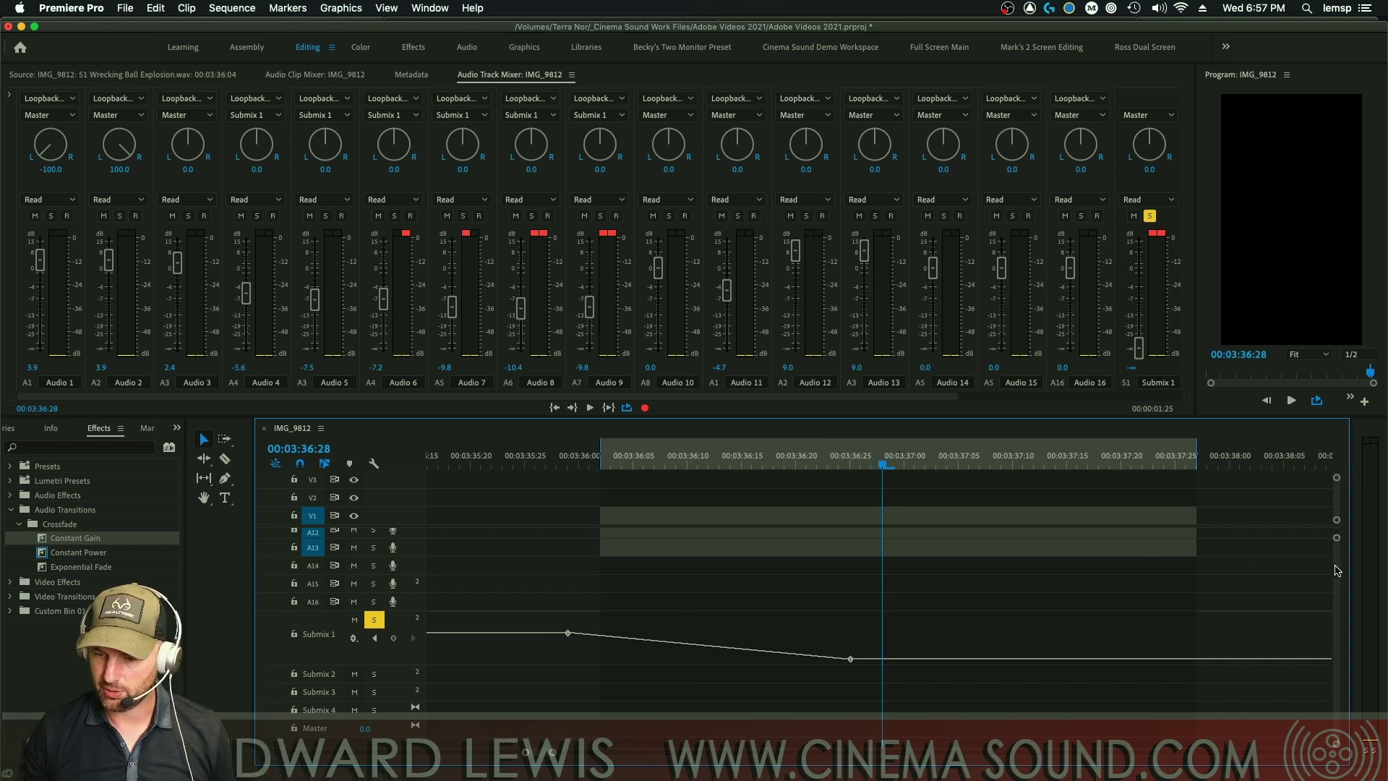
left_click_drag(1331, 571, 1336, 532)
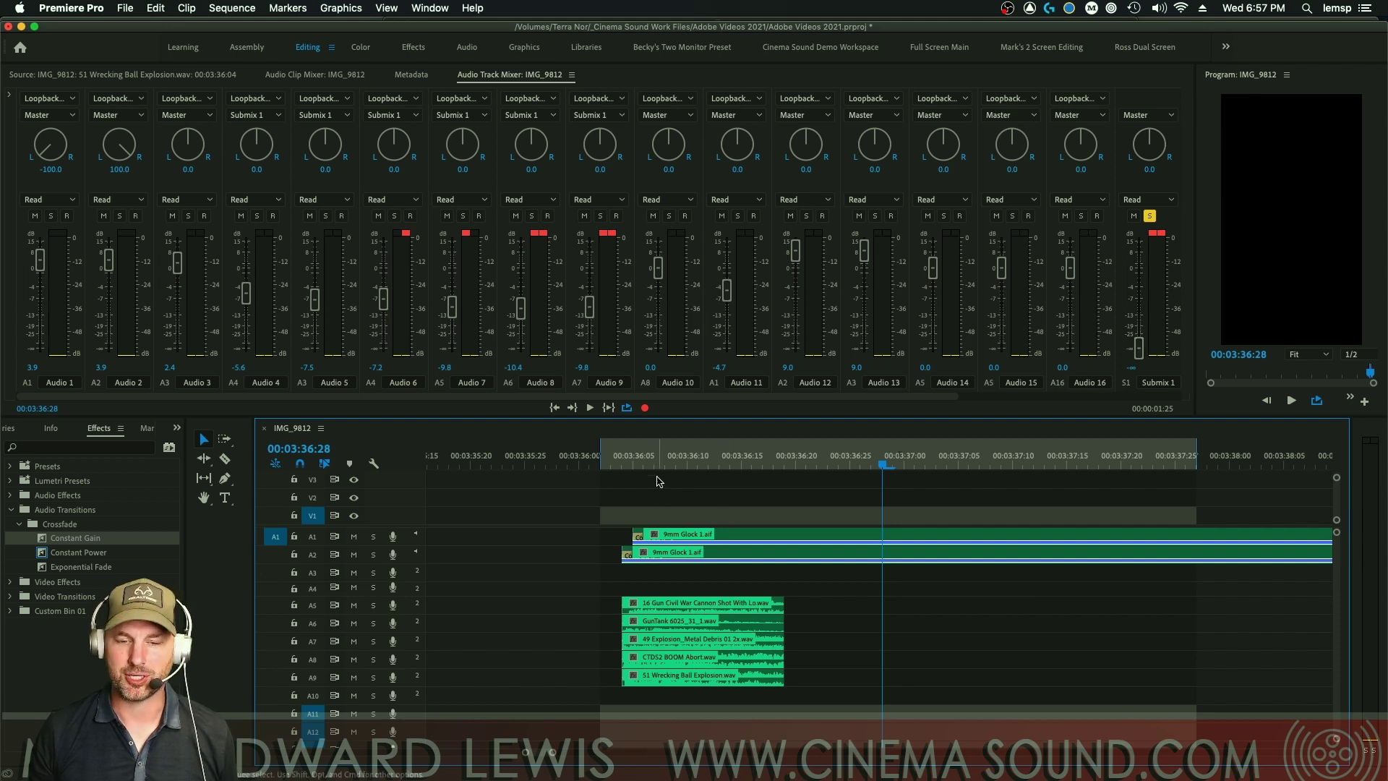
key("space")
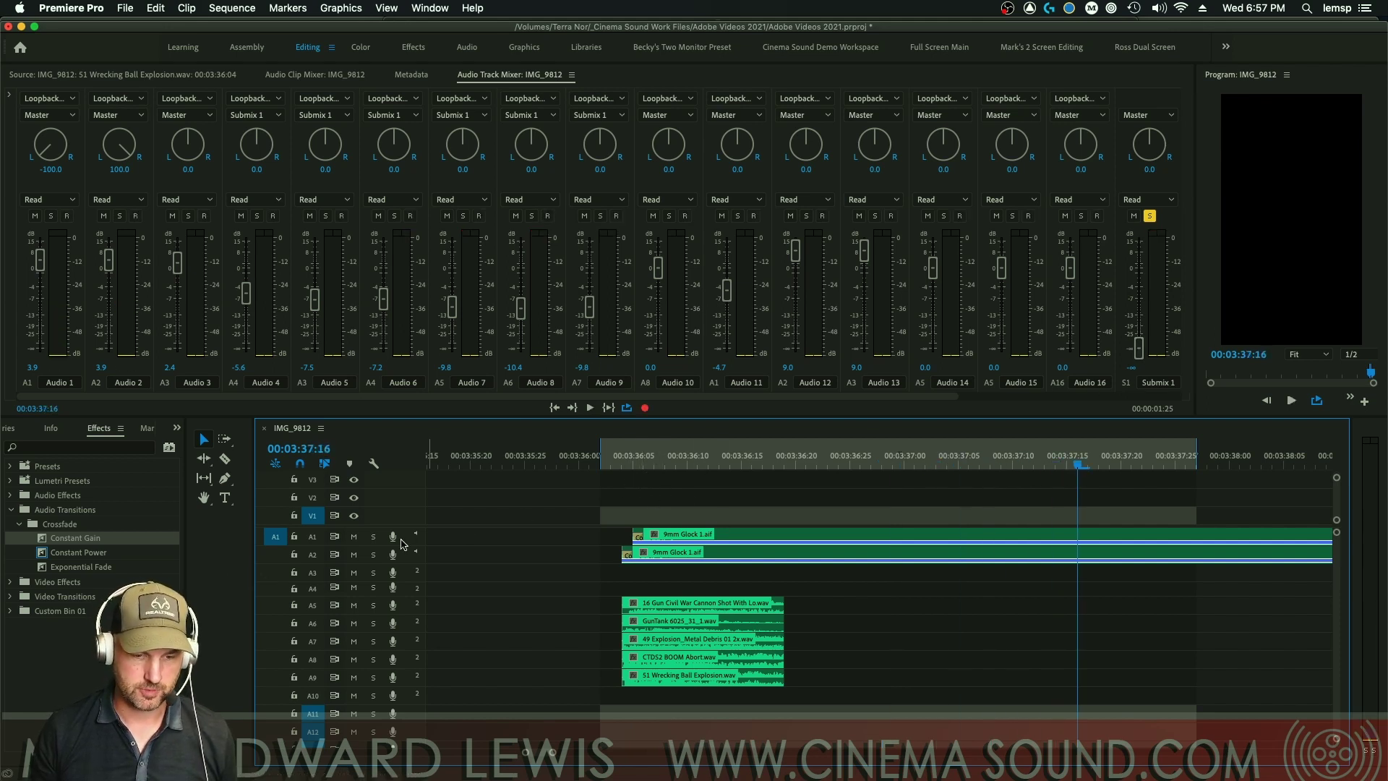
left_click(354, 539)
left_click(353, 554)
key("space")
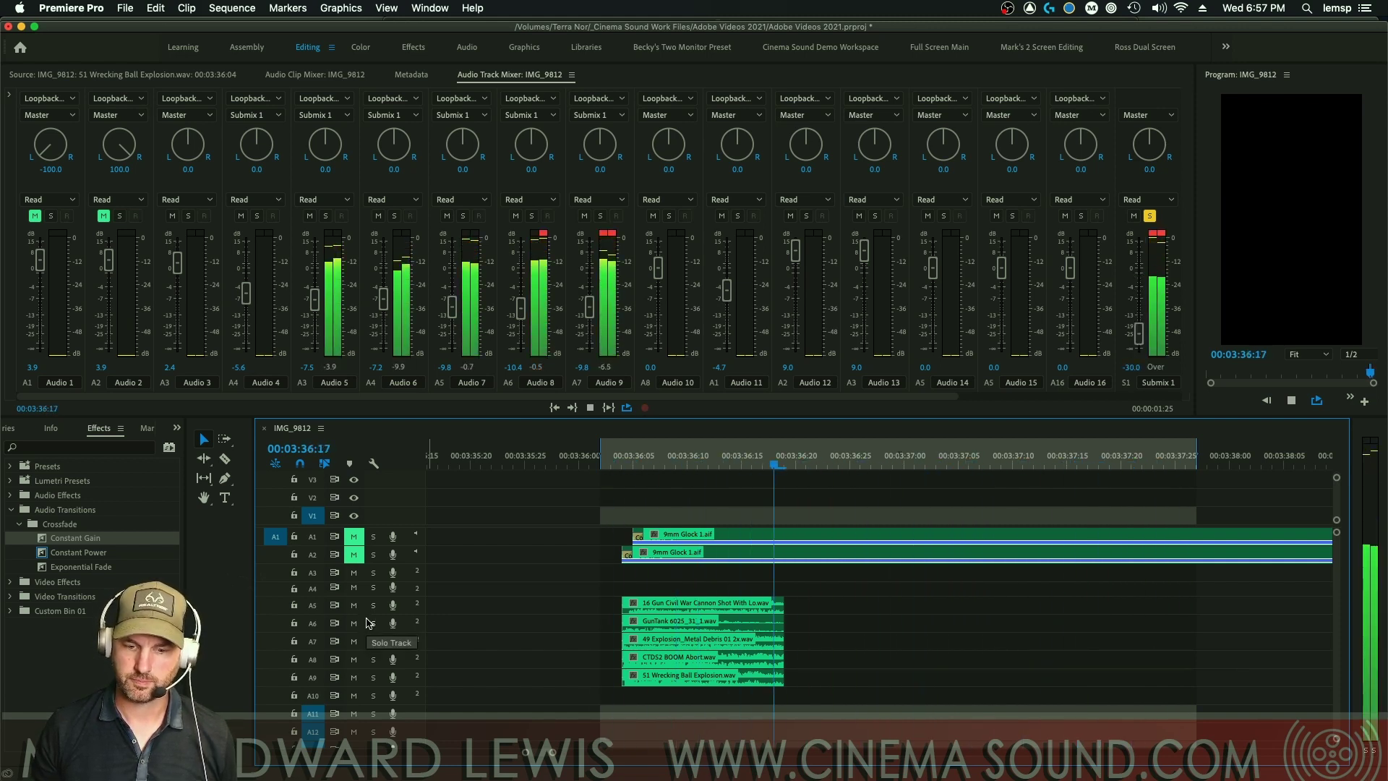
key("space")
Add a volume keyframe to the Submix 1 track at 00:03:36:19
scroll(933, 651, "down", 5)
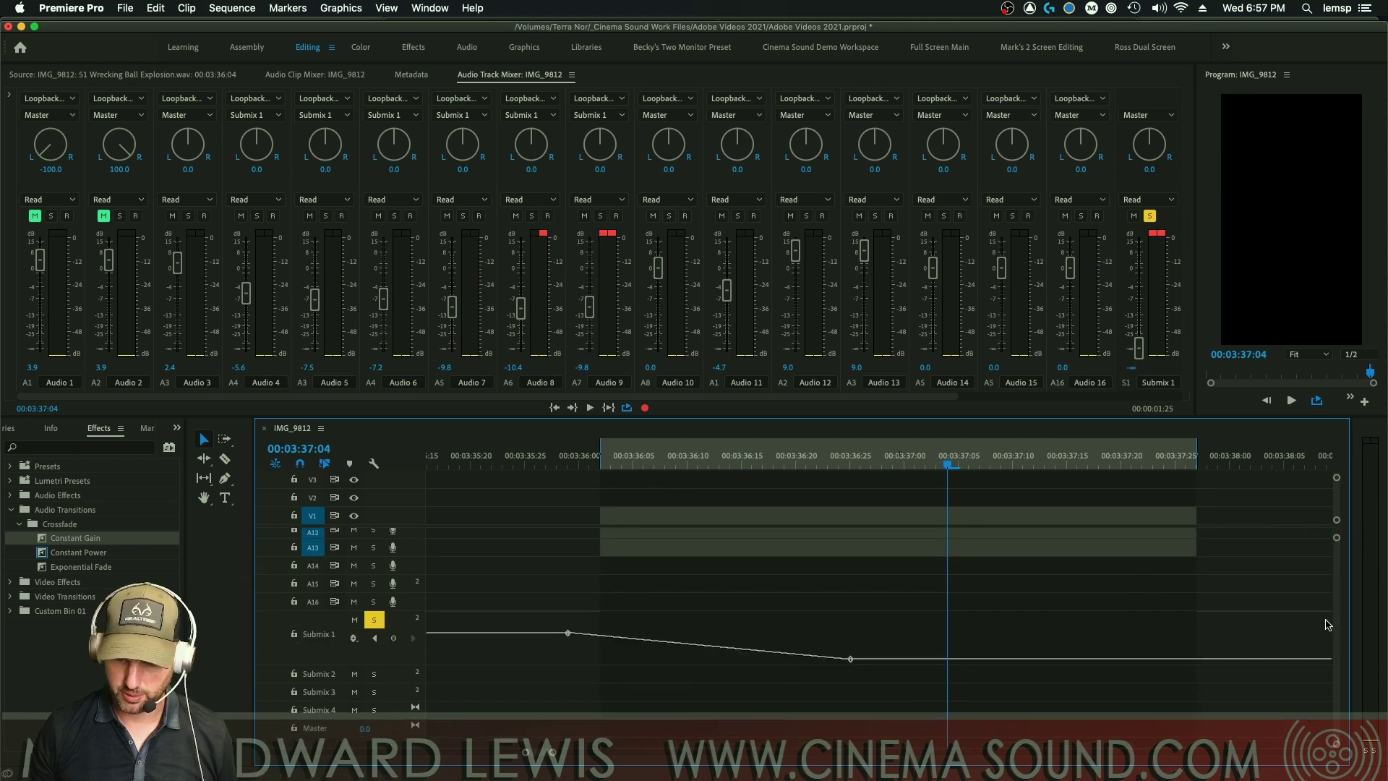
key("shift+Left")
key("shift+Left")
key("shift+Left")
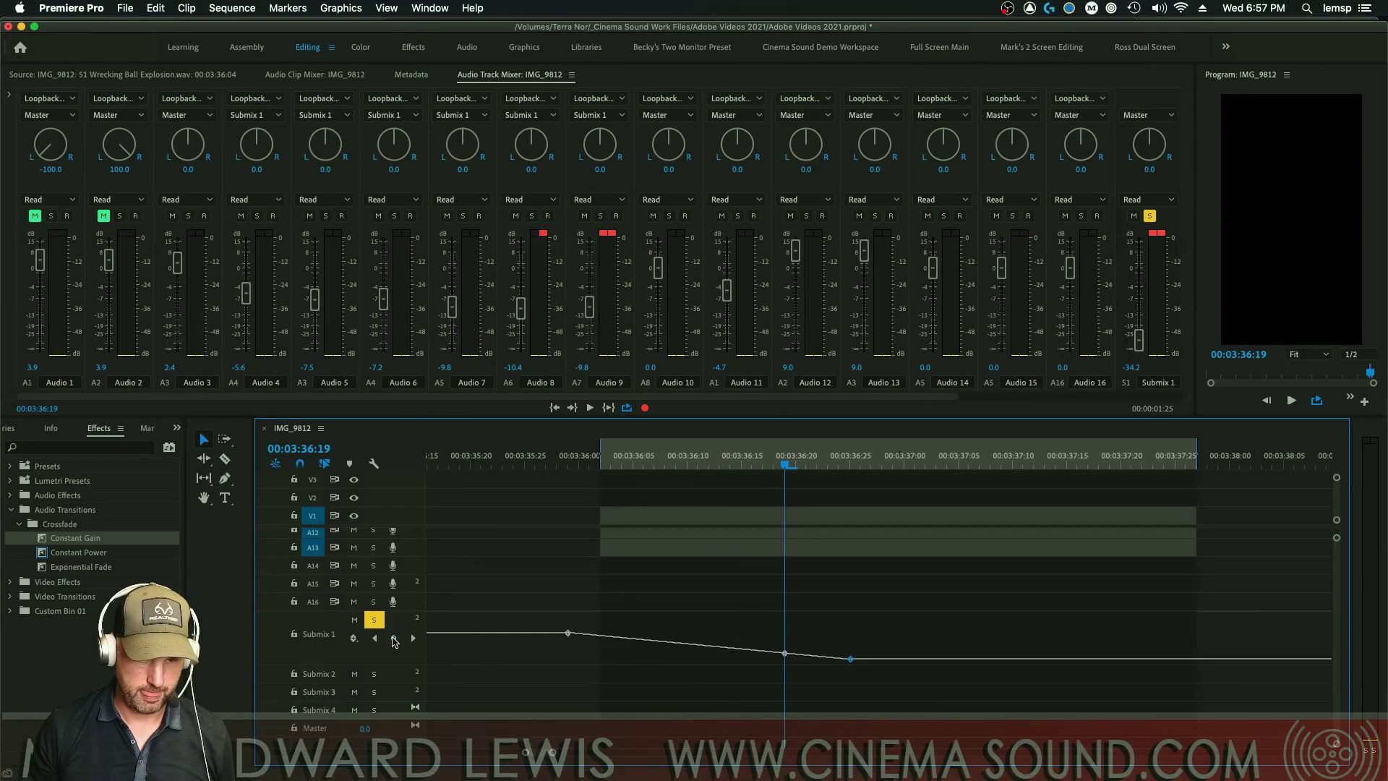
Lower the new Submix 1 volume keyframe to the minimum level and delete the keyframe that follows it
left_click_drag(785, 655, 788, 716)
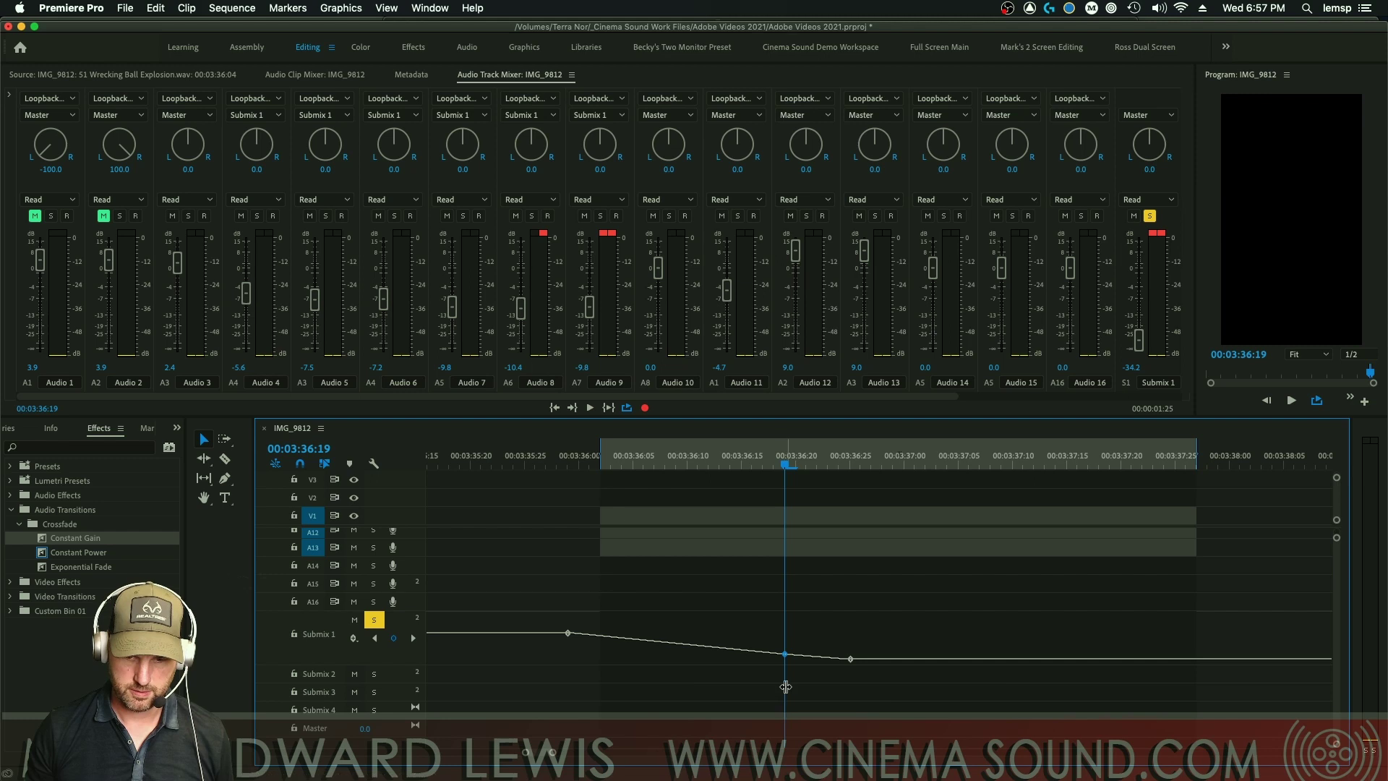
left_click_drag(786, 659, 791, 723)
left_click_drag(790, 660, 793, 738)
right_click(851, 660)
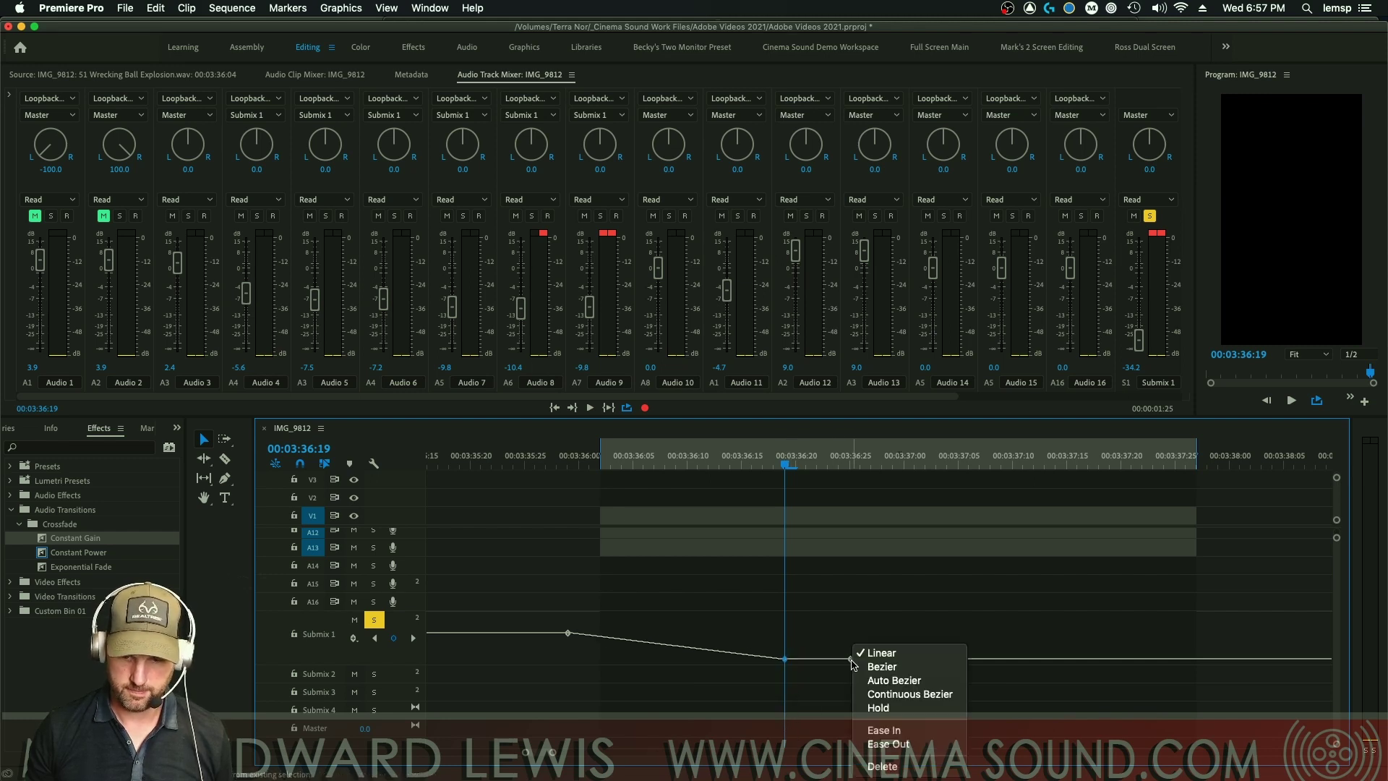
left_click(882, 766)
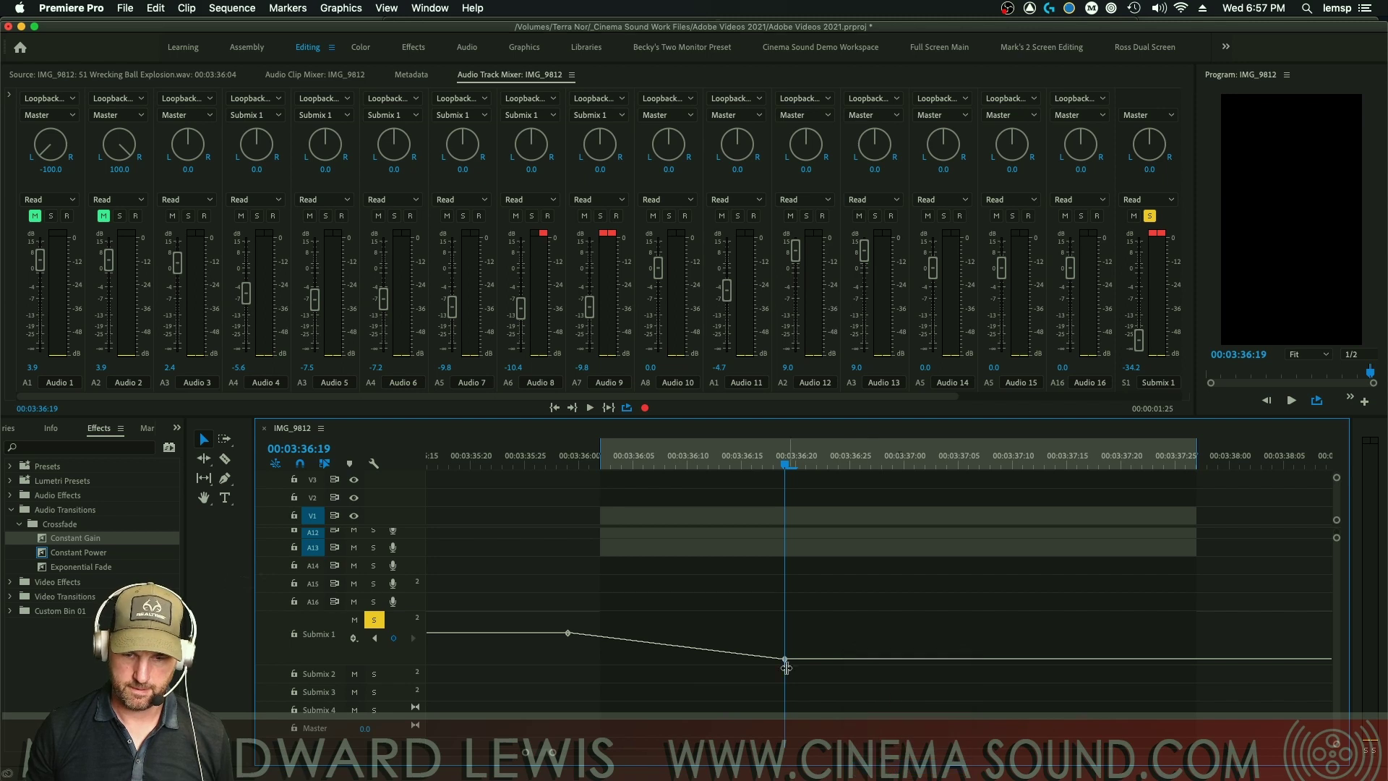
Ease the Submix 1 volume keyframe at 00:03:36:19 into a curved fade and audition the soloed submix
right_click(786, 661)
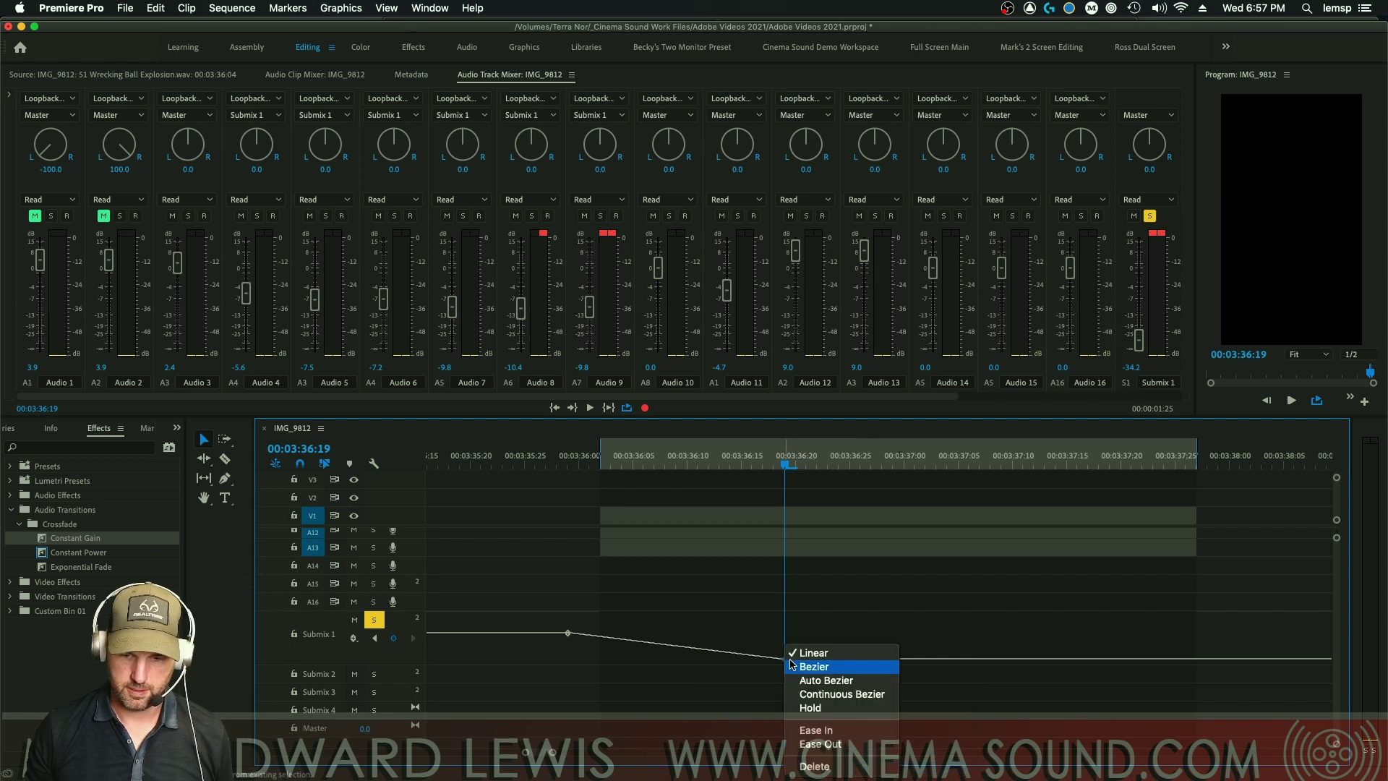
left_click(821, 763)
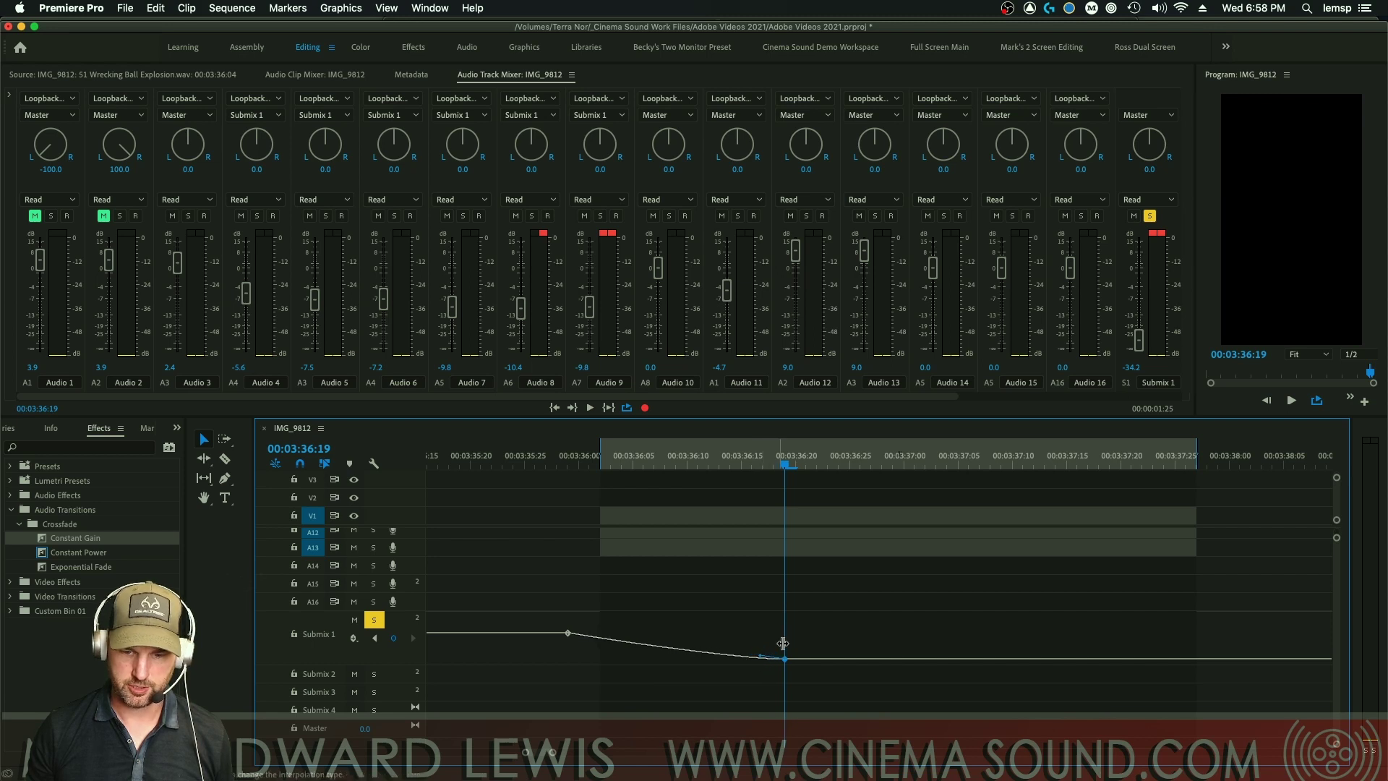
key("space")
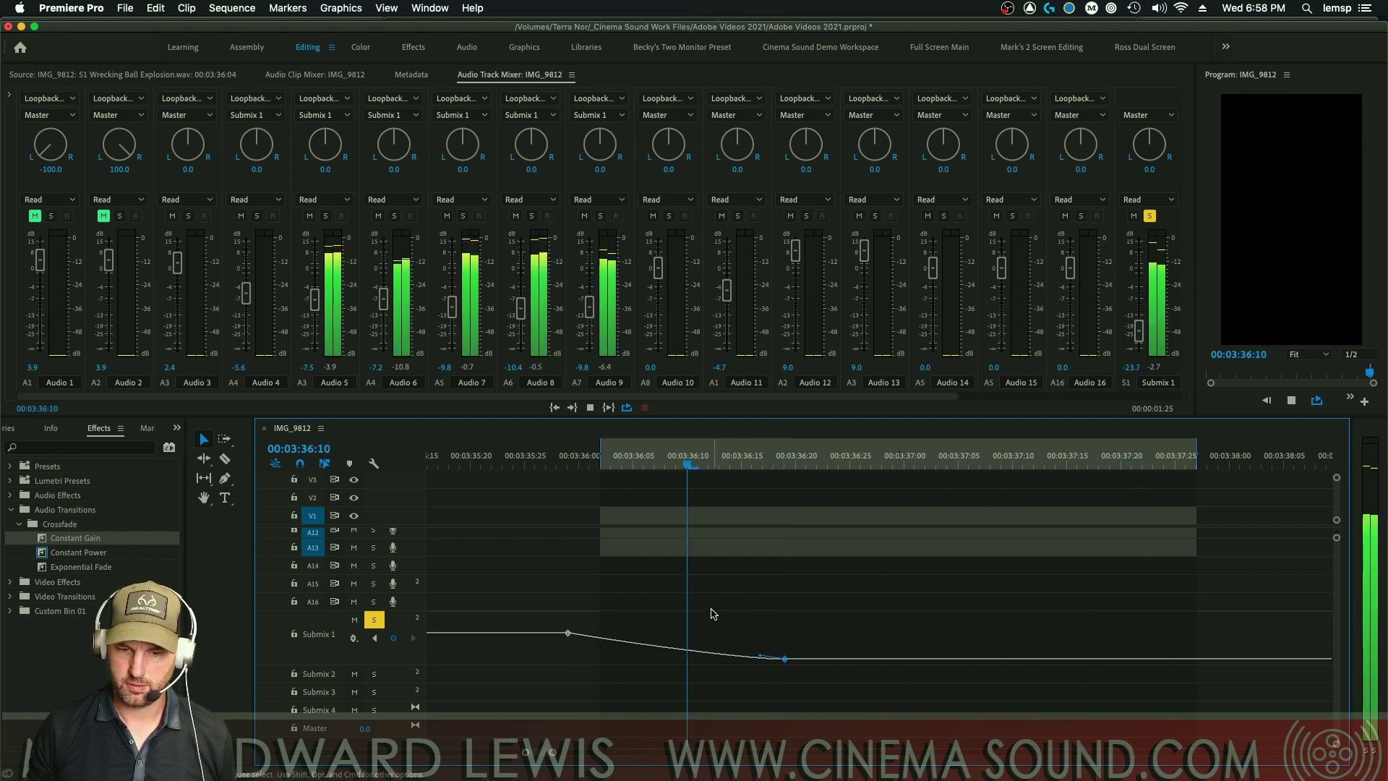
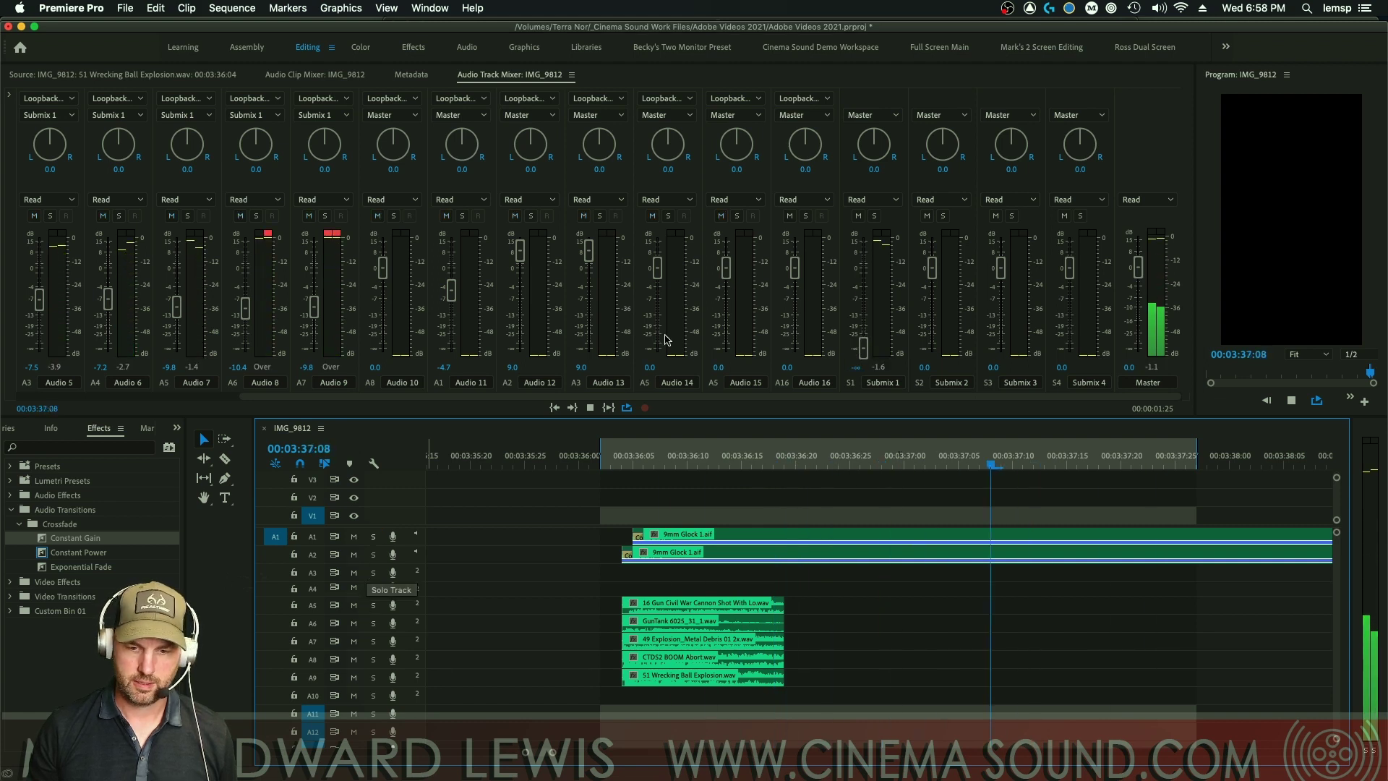
Lower the Audio 1 and Audio 2 faders to -0.4 and audition them together with the submix layers
key("space")
left_click_drag(1105, 397, 881, 397)
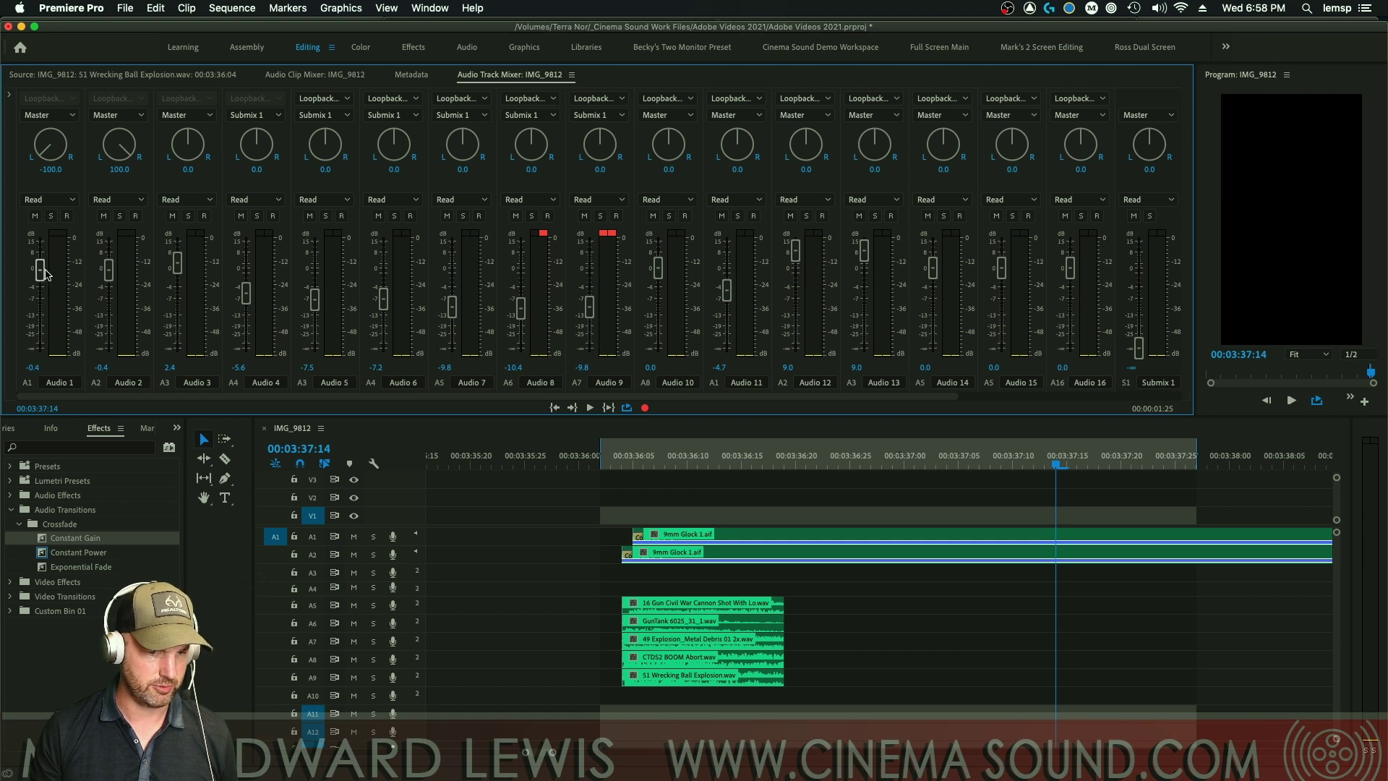
key("space")
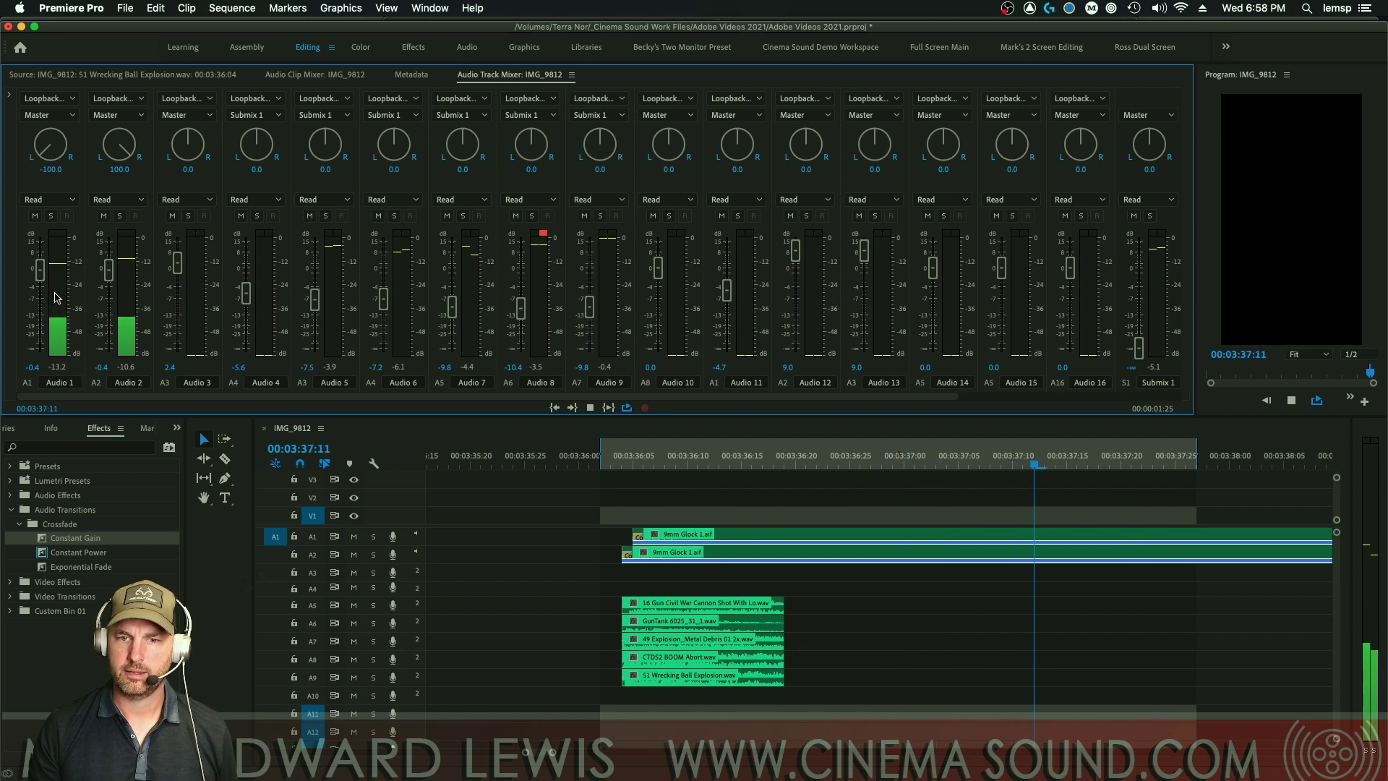
key("space")
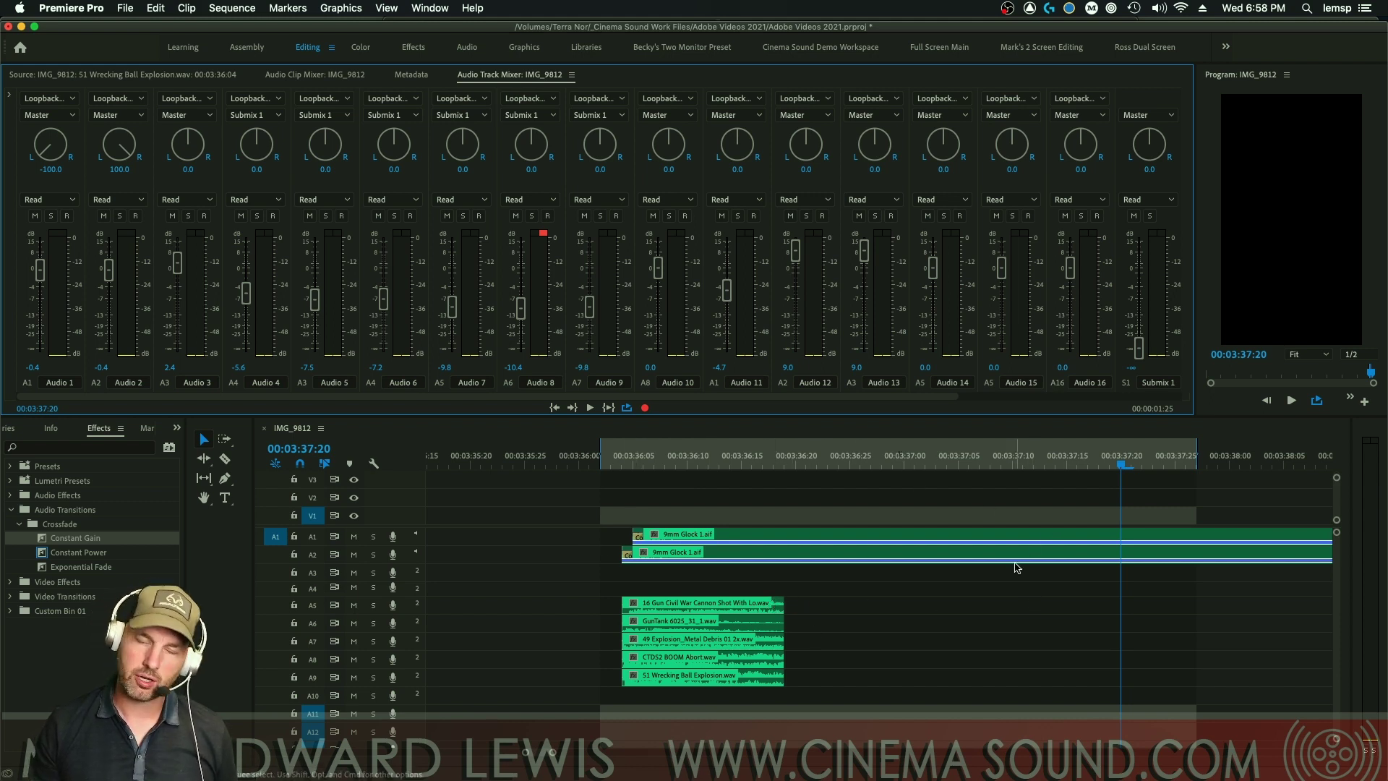
Delete the Submix 1 volume keyframe at 00:03:36:19
scroll(1331, 593, "down", 5)
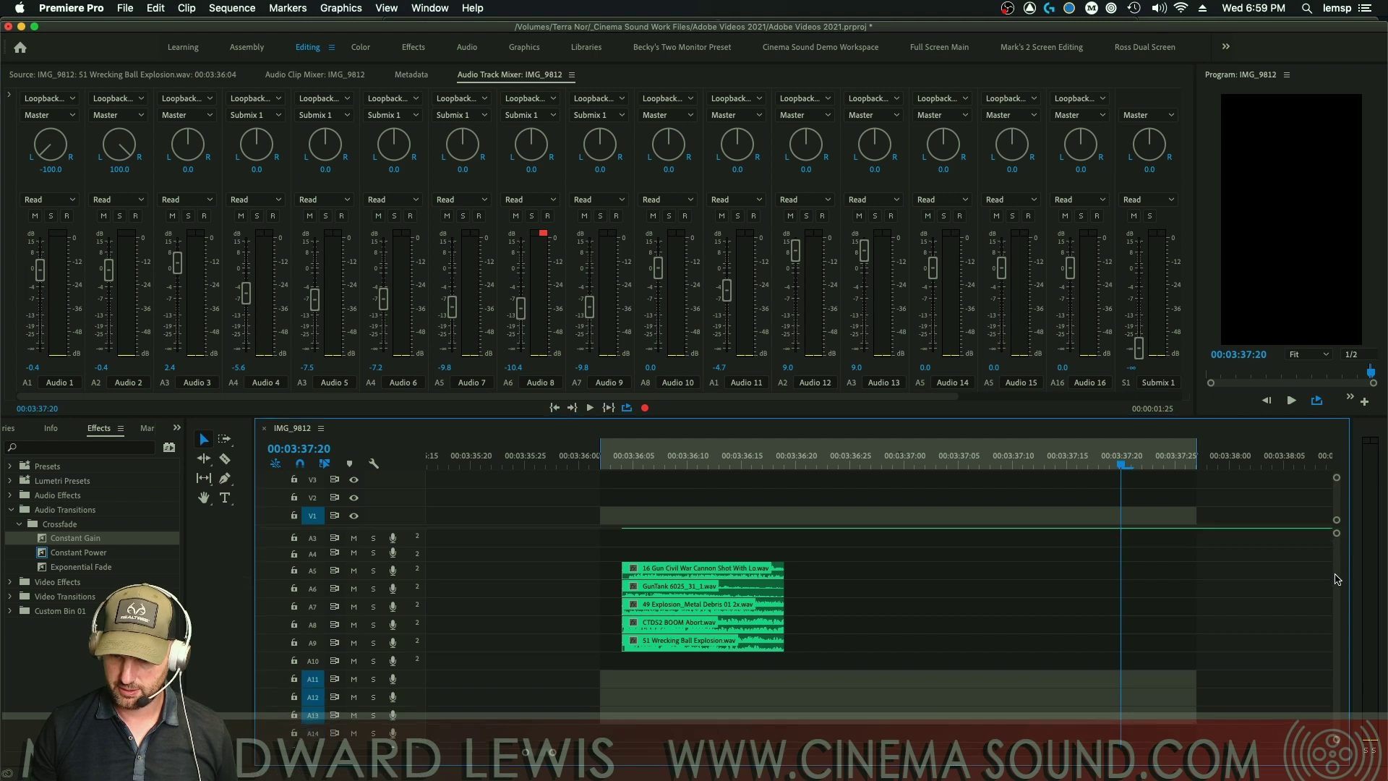
scroll(1331, 608, "up", 5)
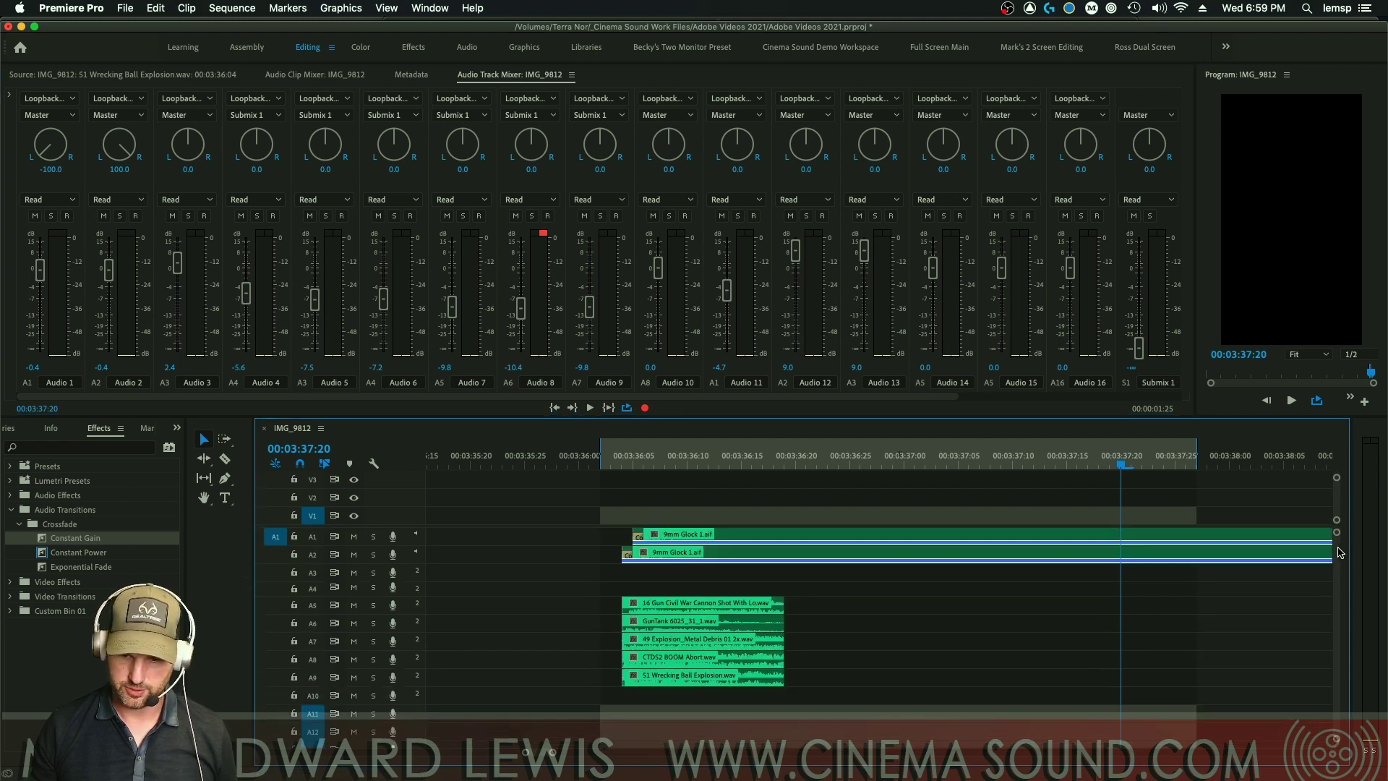
left_click_drag(905, 596, 1195, 676)
scroll(1337, 579, "down", 5)
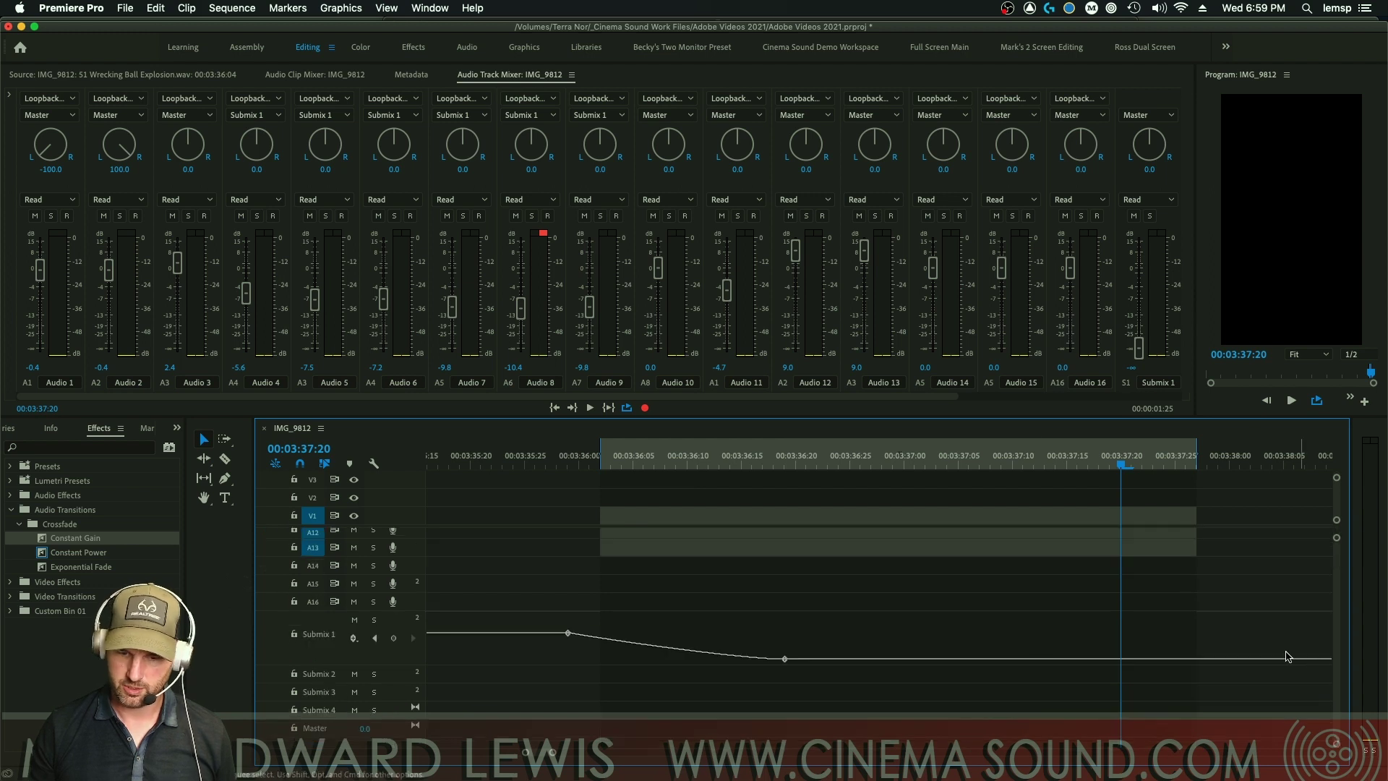
right_click(786, 660)
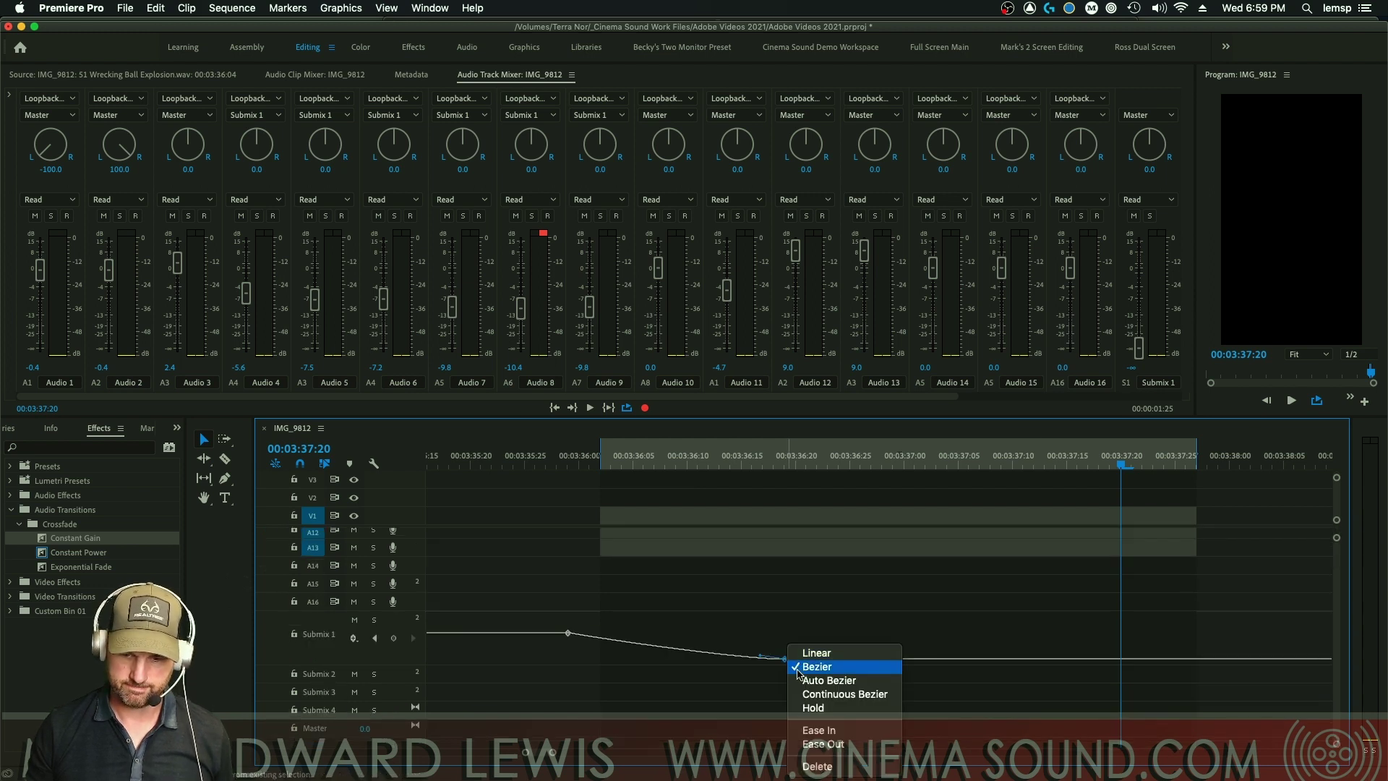
left_click(817, 766)
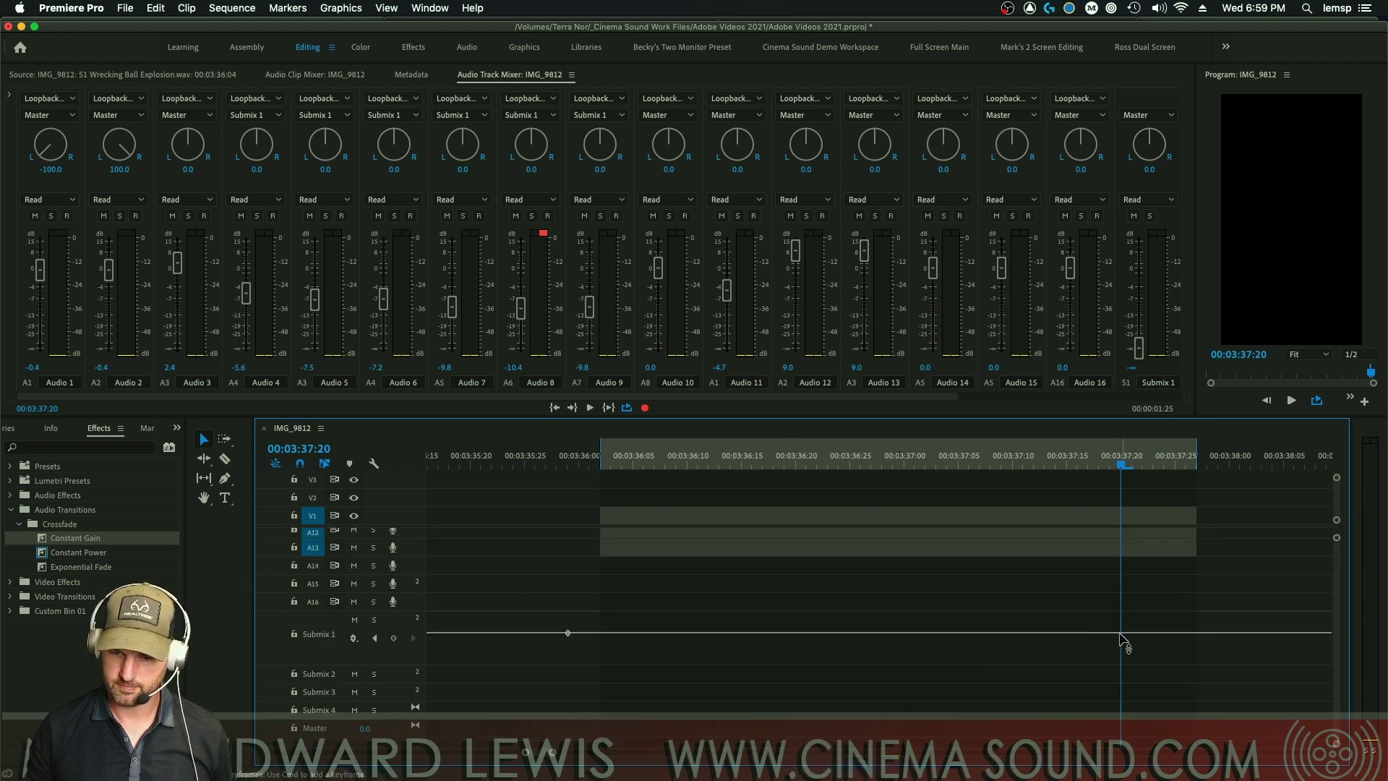
Add a Submix 1 volume keyframe at 00:03:37:20, lowered to the minimum level, with an eased curve leading into it
left_click(1120, 634, "super")
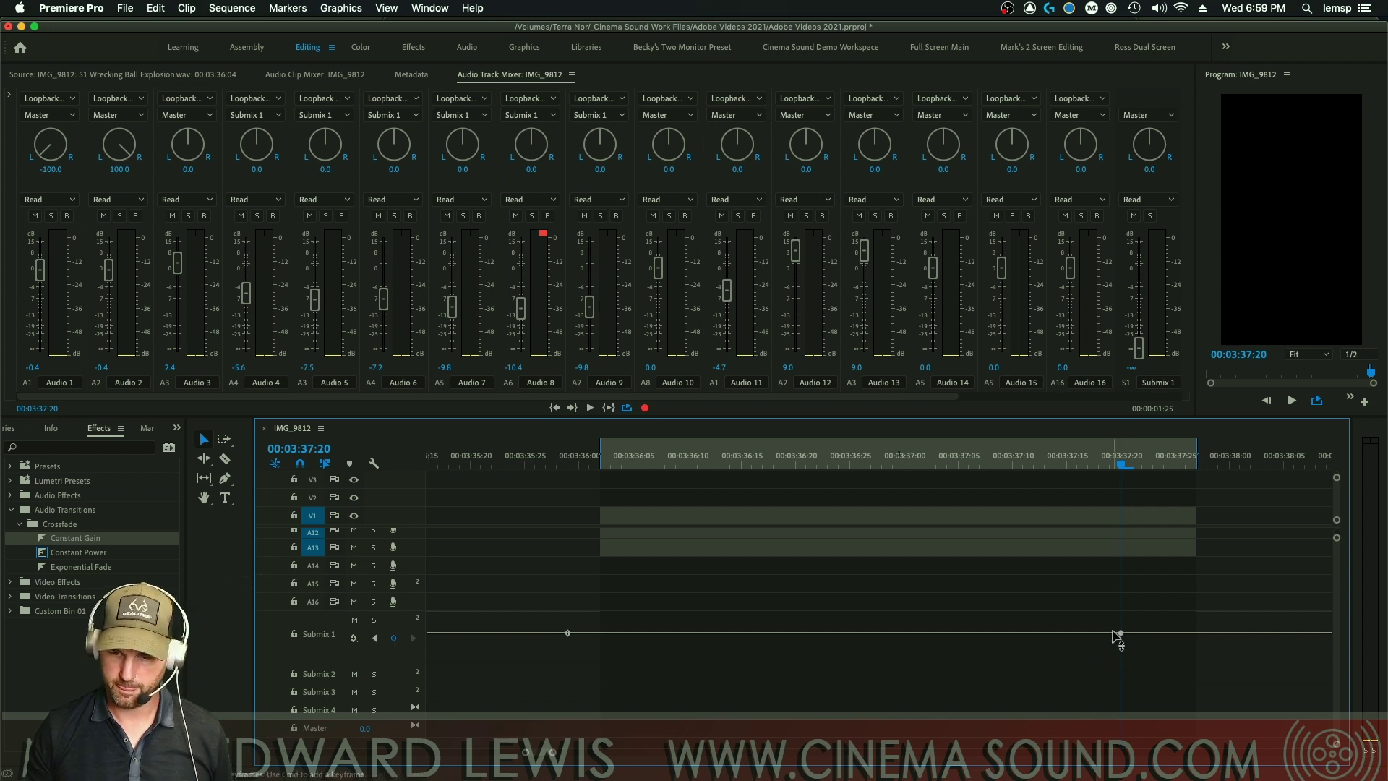
left_click_drag(1122, 636, 1122, 681)
right_click(1121, 660)
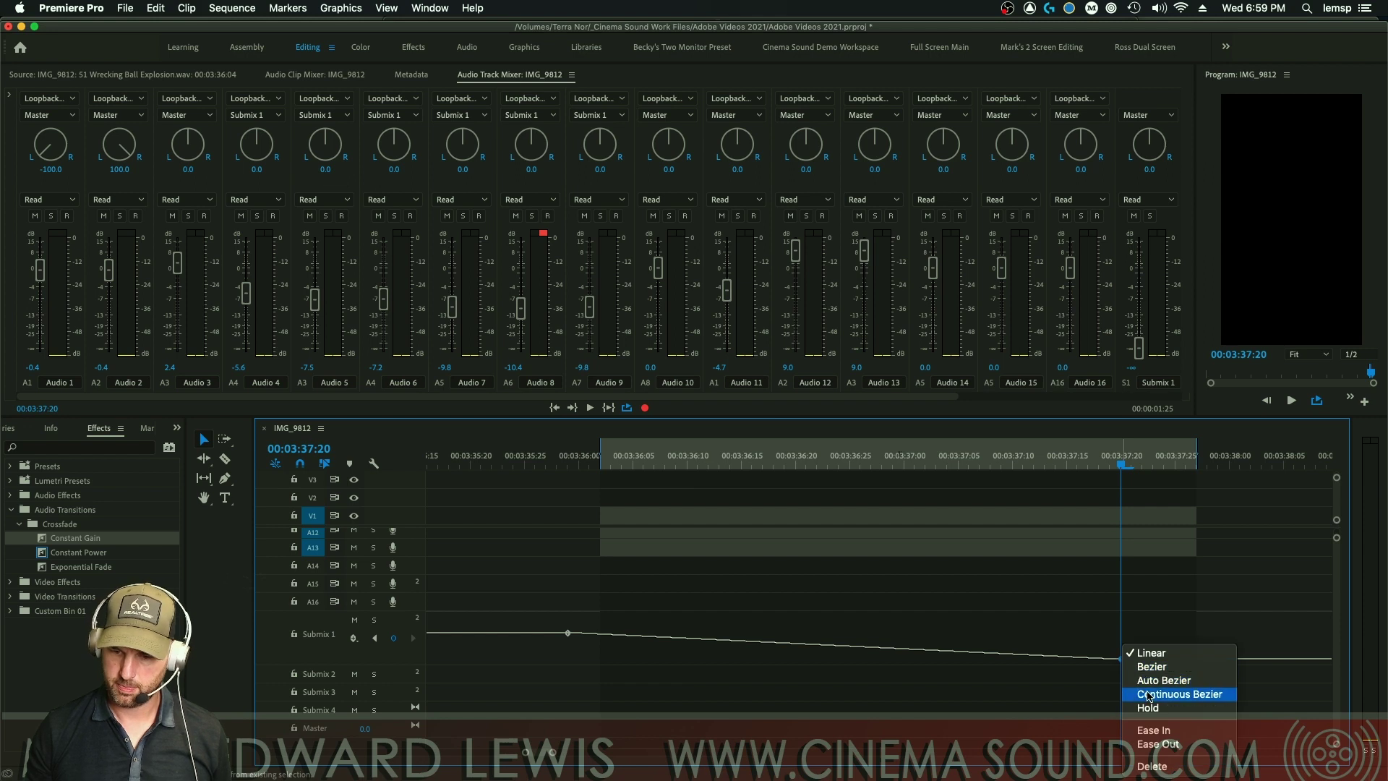
left_click(1164, 743)
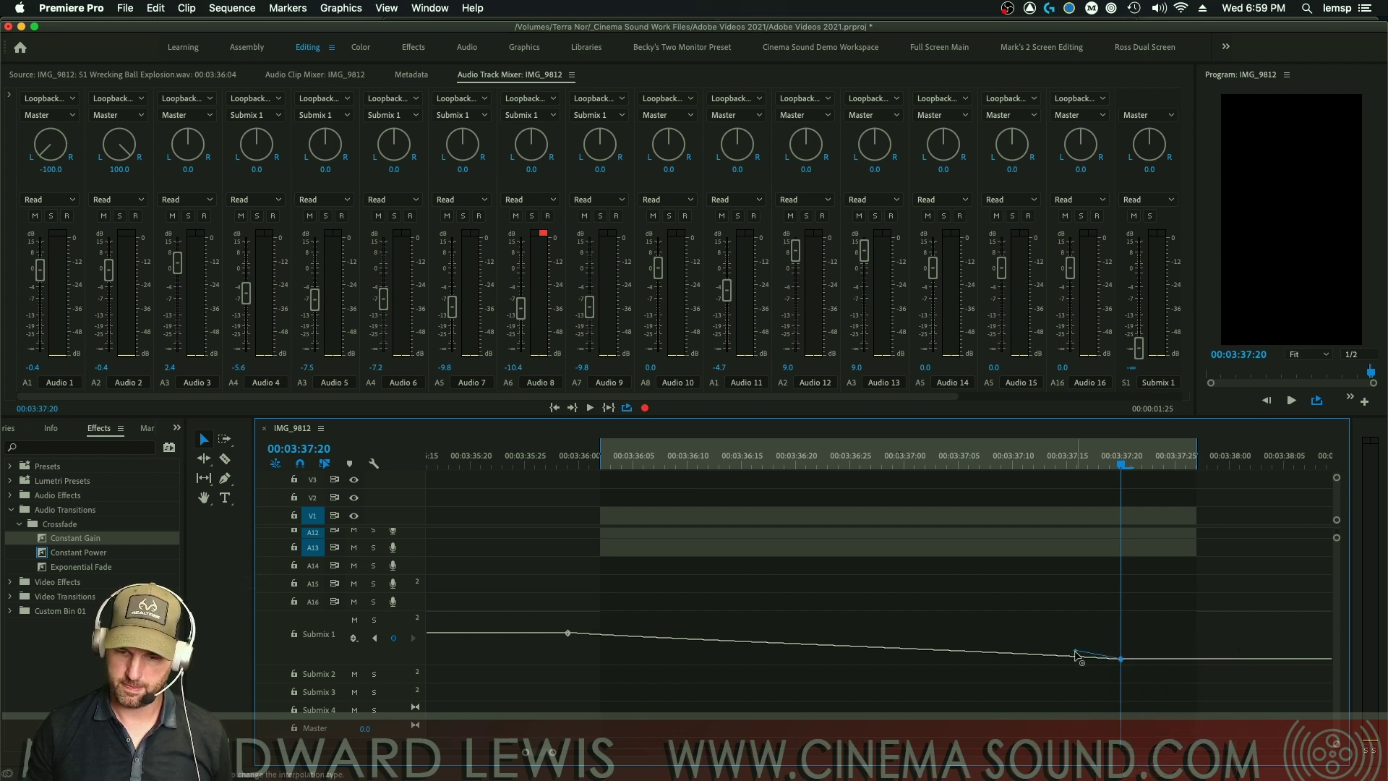
left_click_drag(1075, 655, 1071, 663)
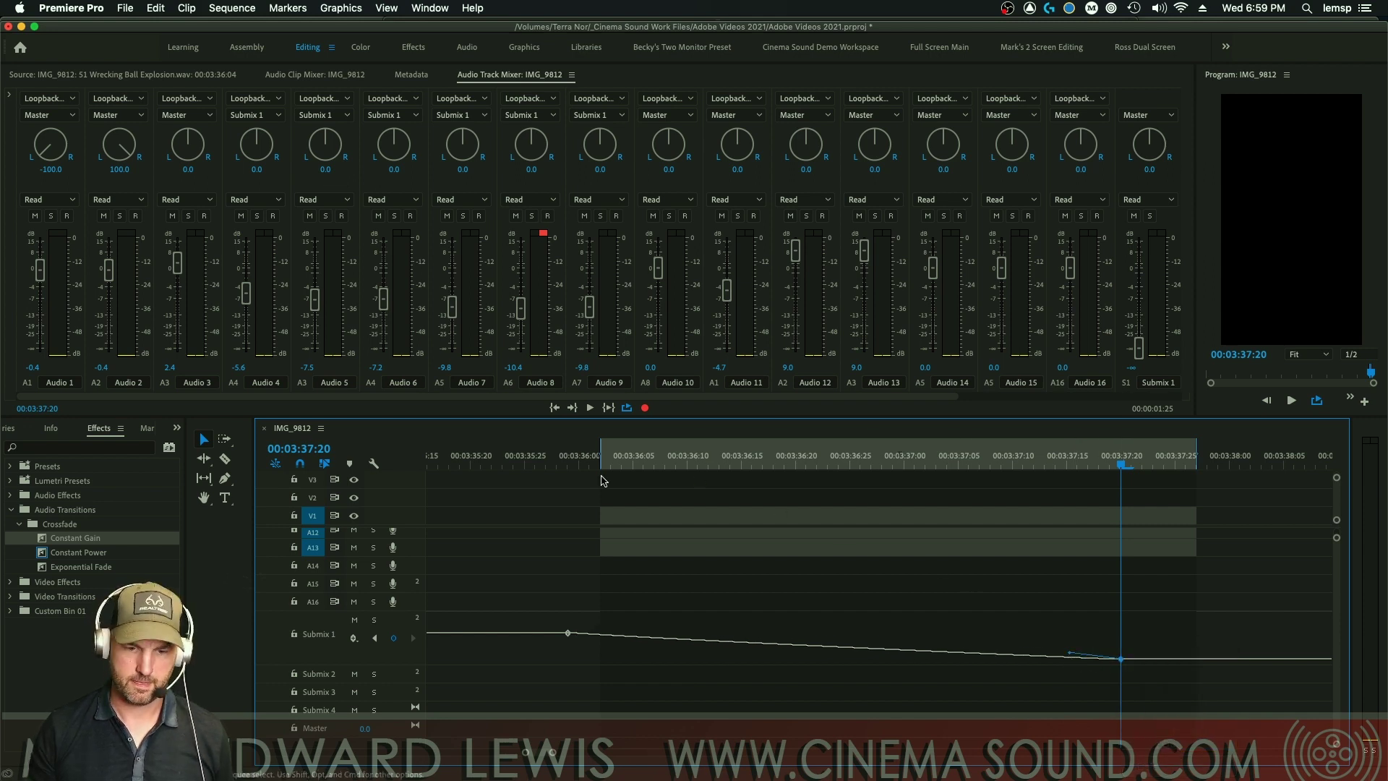
Audition the longer Submix 1 fade, and undo the keyframe edits back to the curved fade ending at 00:03:36:19
key("space")
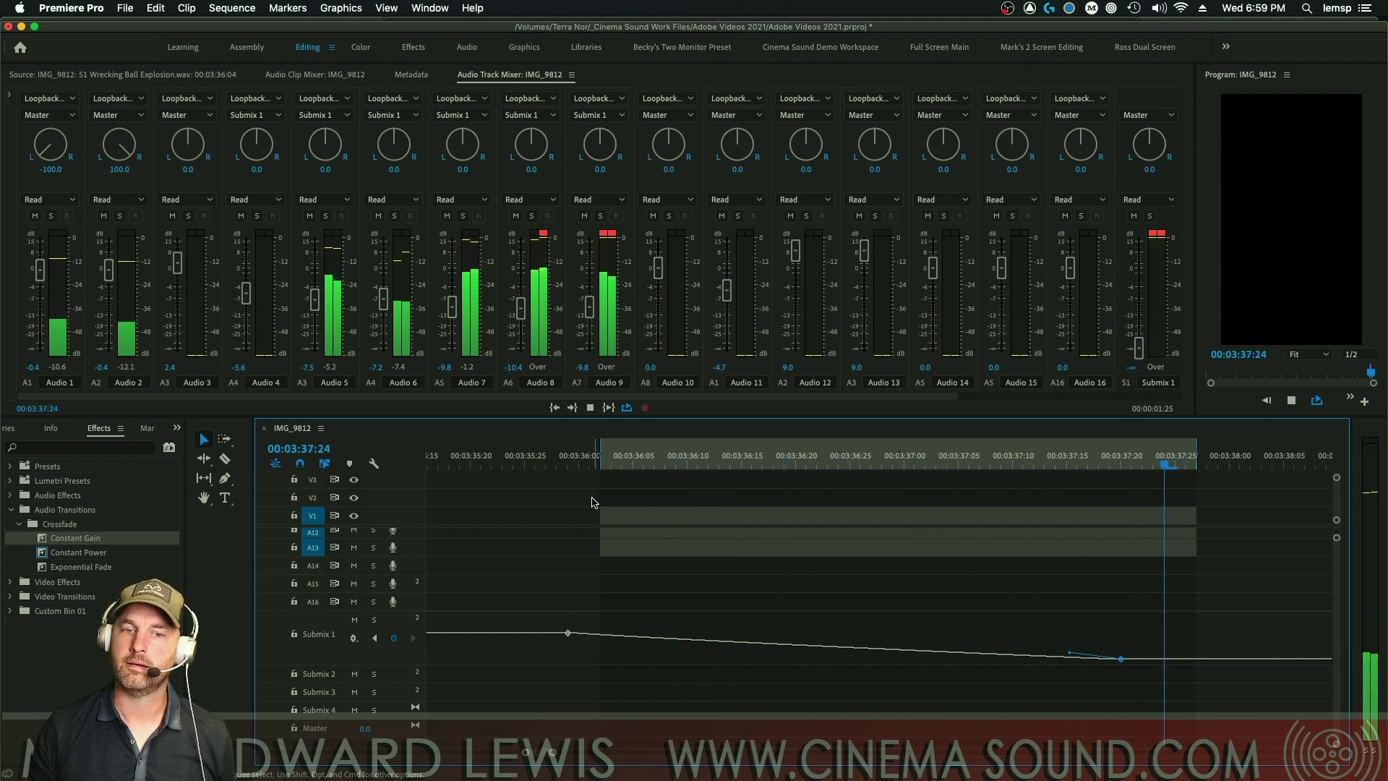
key("space")
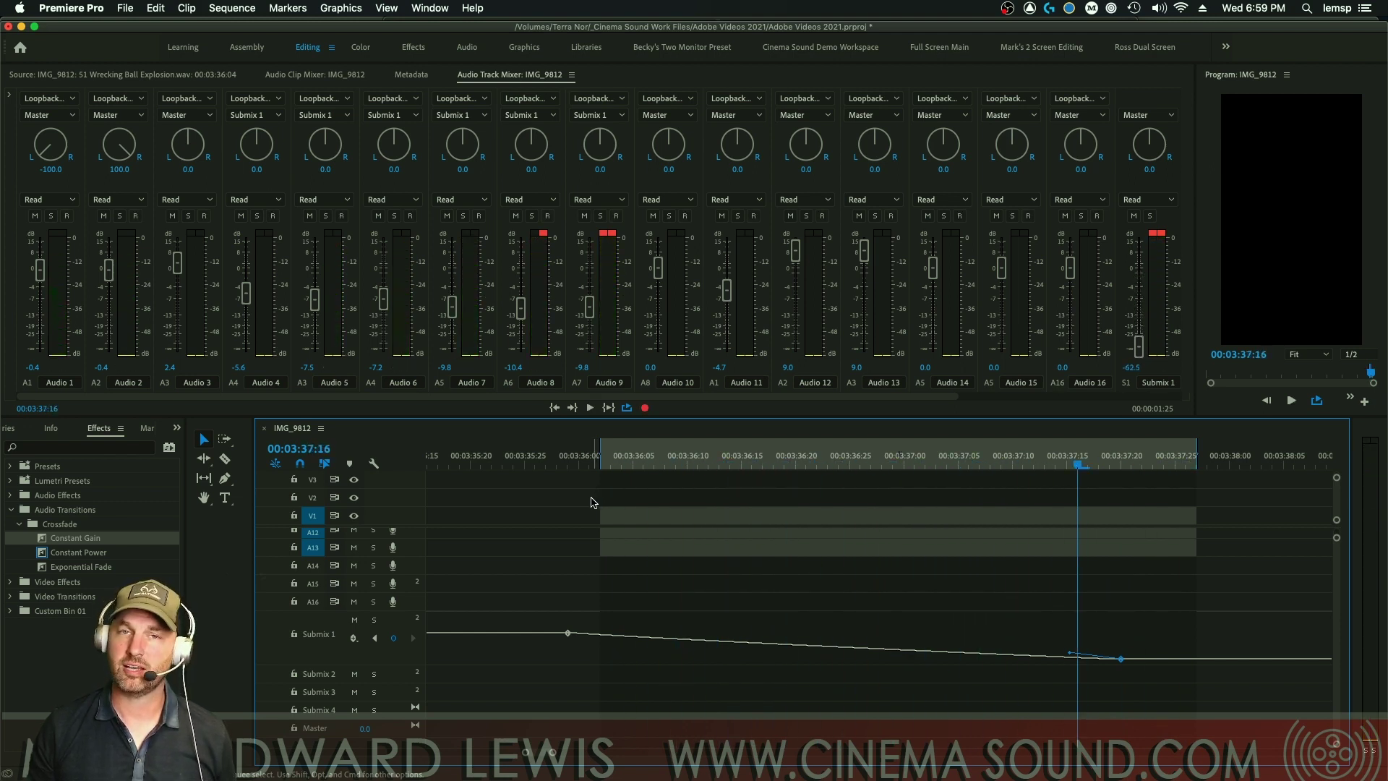
key("super+z")
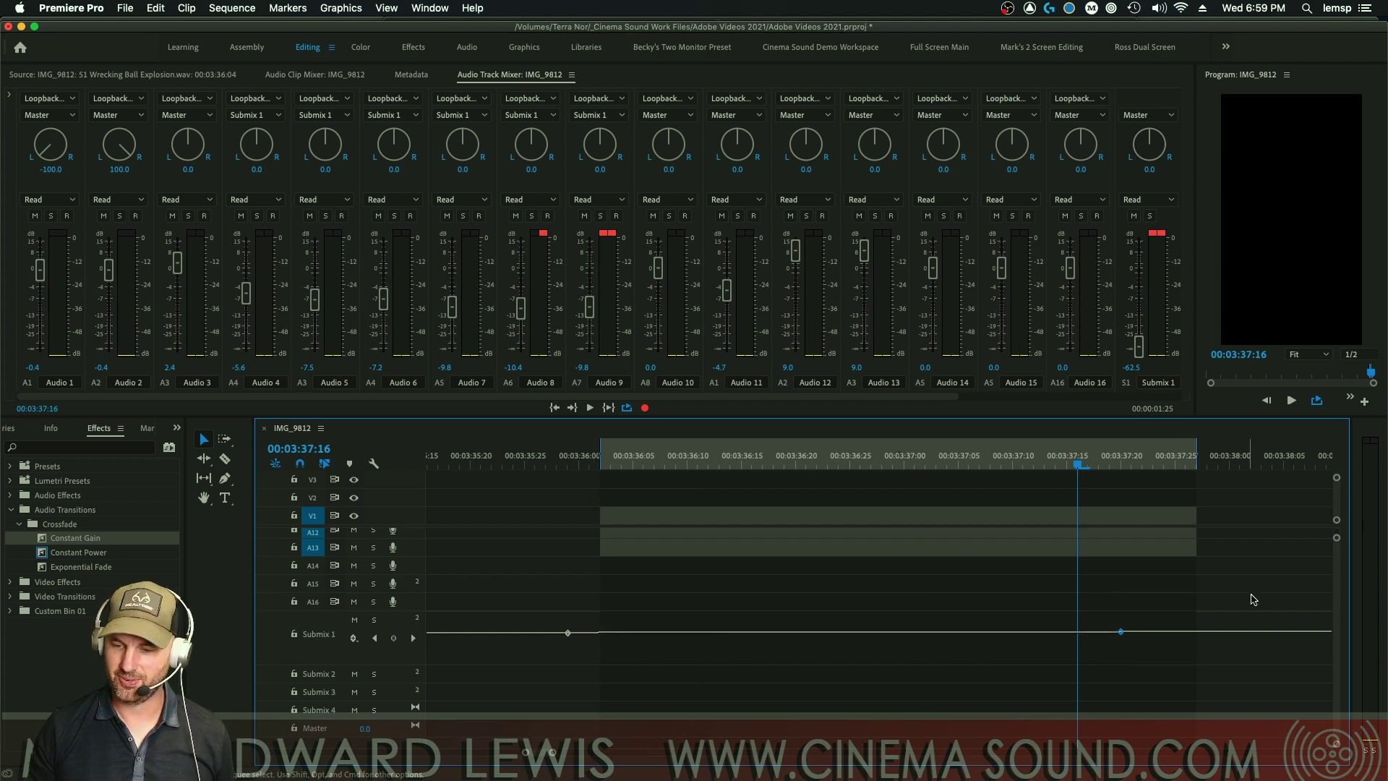
key("super+z")
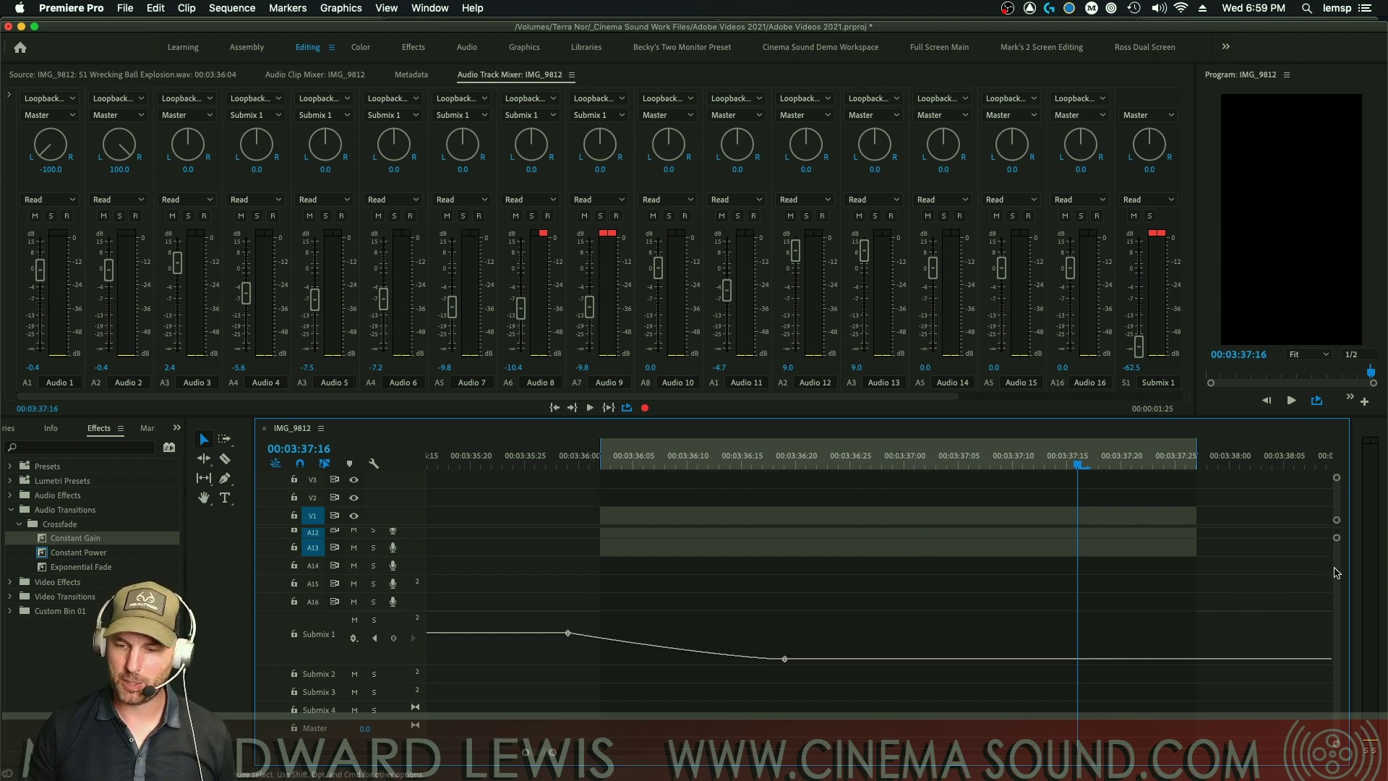
Audition the full gunshot mix with the shorter Submix 1 fade, starting from just before the marked range
left_click_drag(1337, 573, 1336, 552)
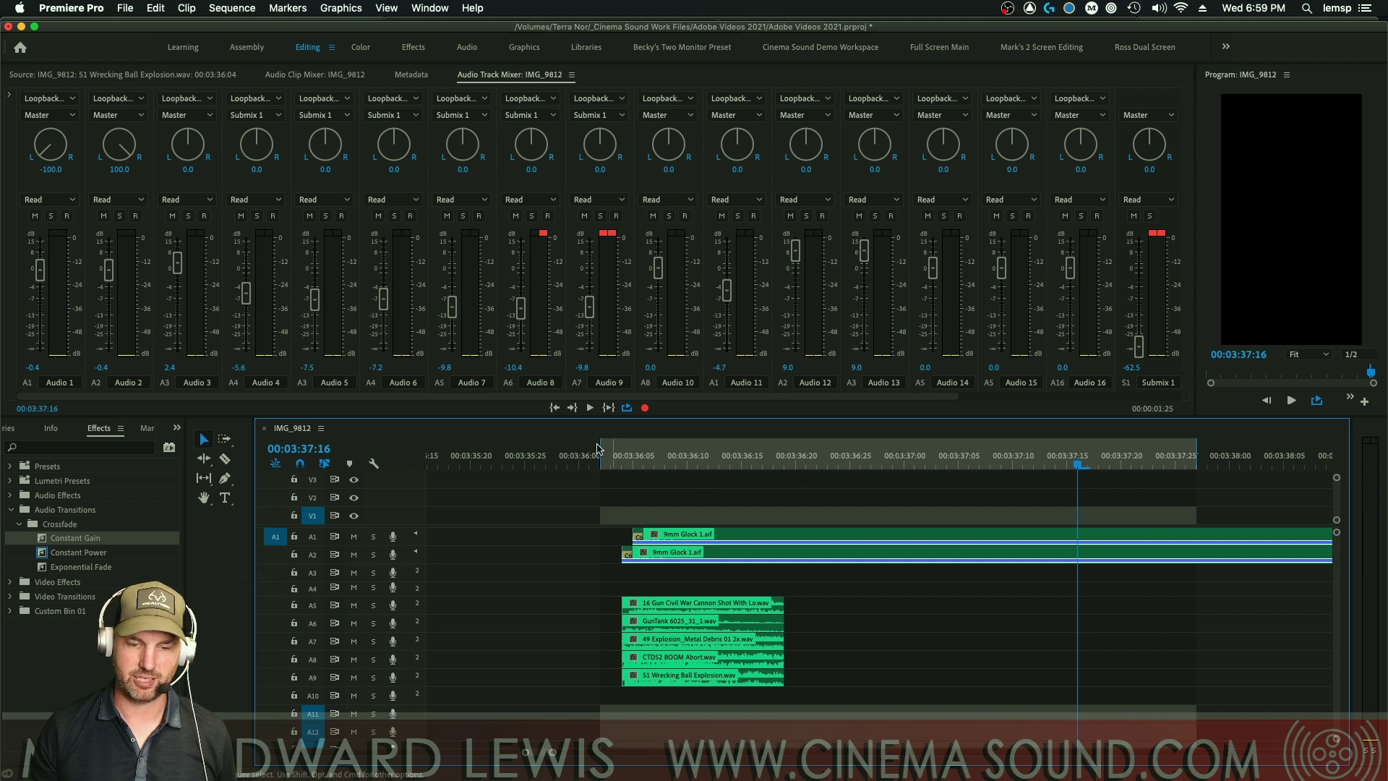
left_click(552, 464)
key("space")
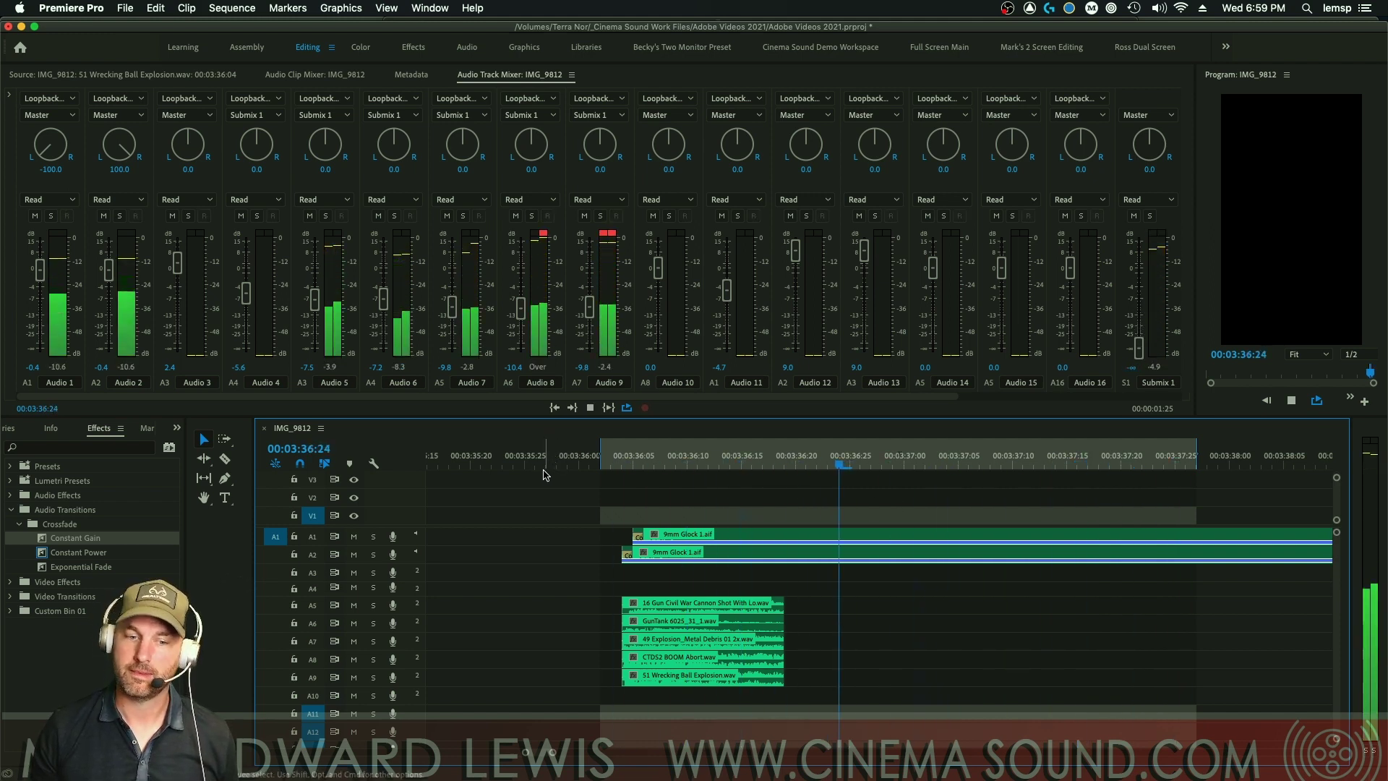
key("space")
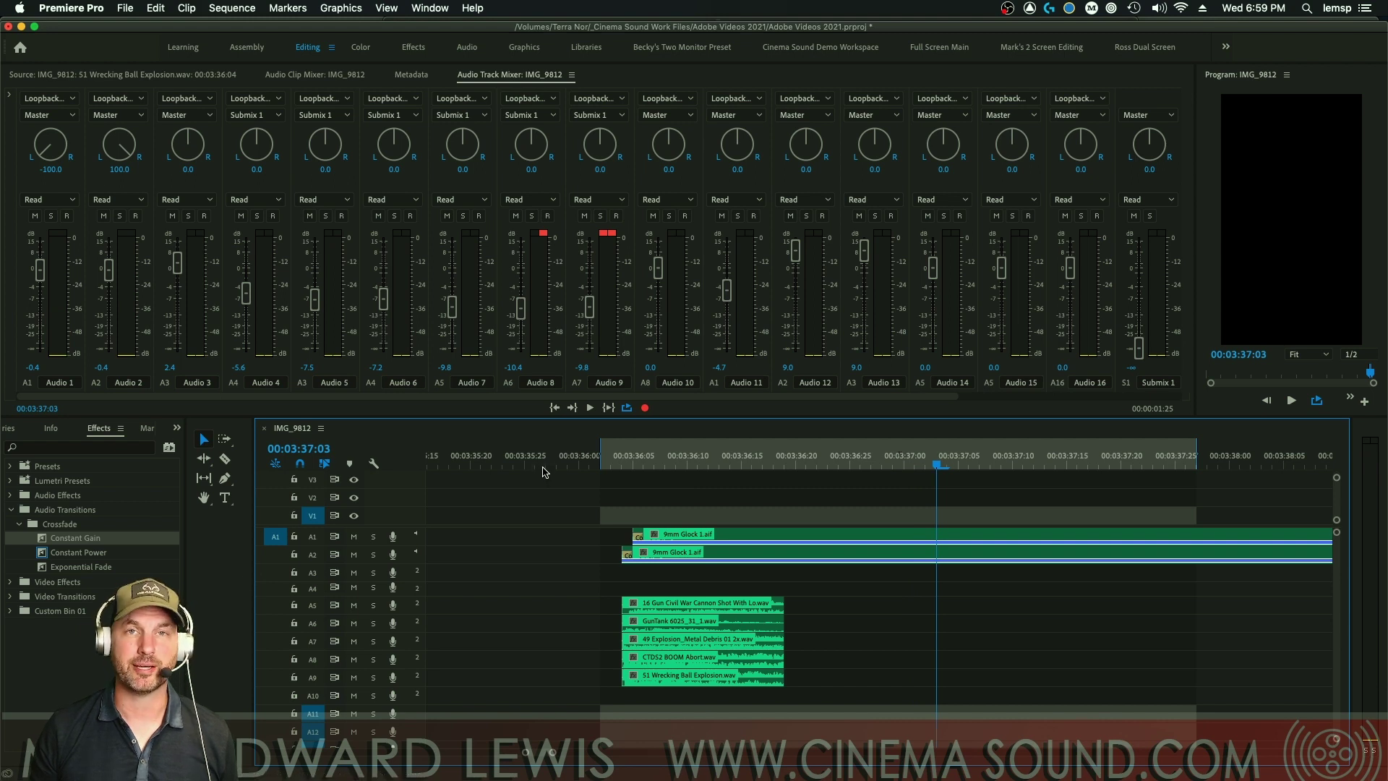